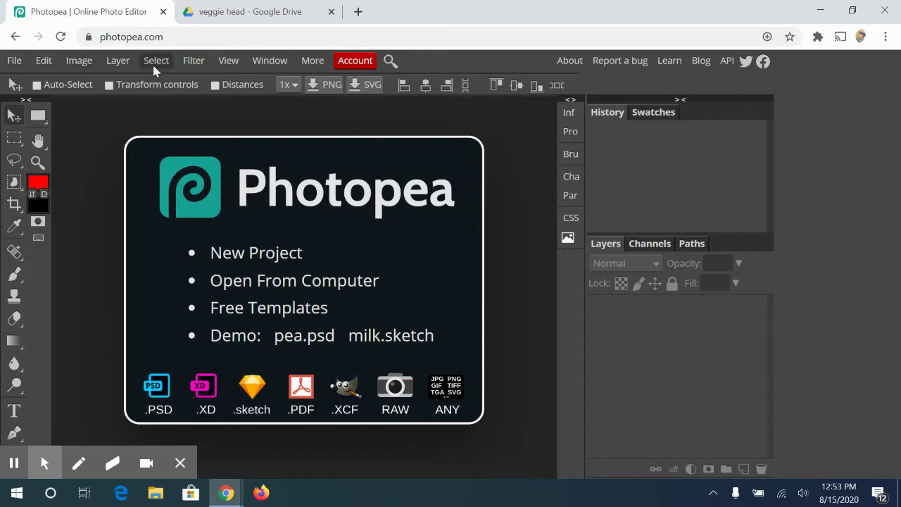
Browse the File, Edit, Image, Layer, Select, Filter, View, Window and More menus, ending on Theme.
left_click(13, 65)
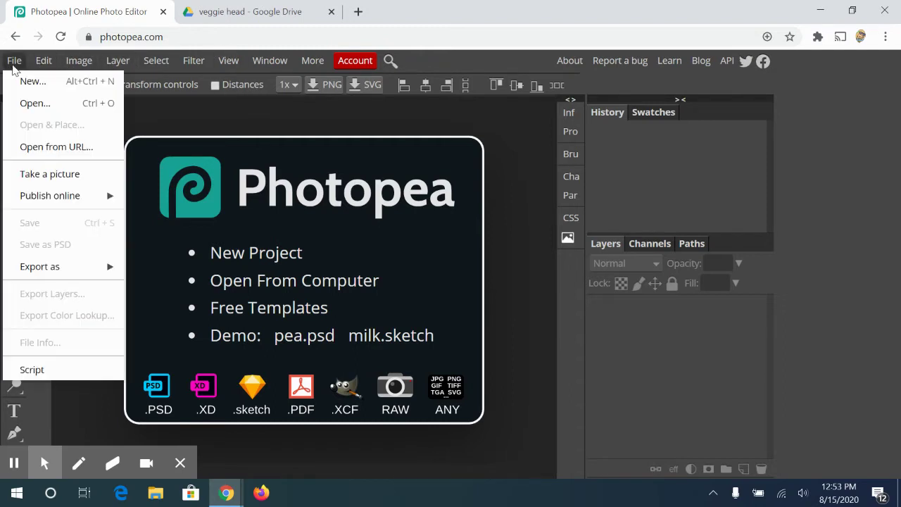
mouse_move(44, 69)
mouse_move(16, 64)
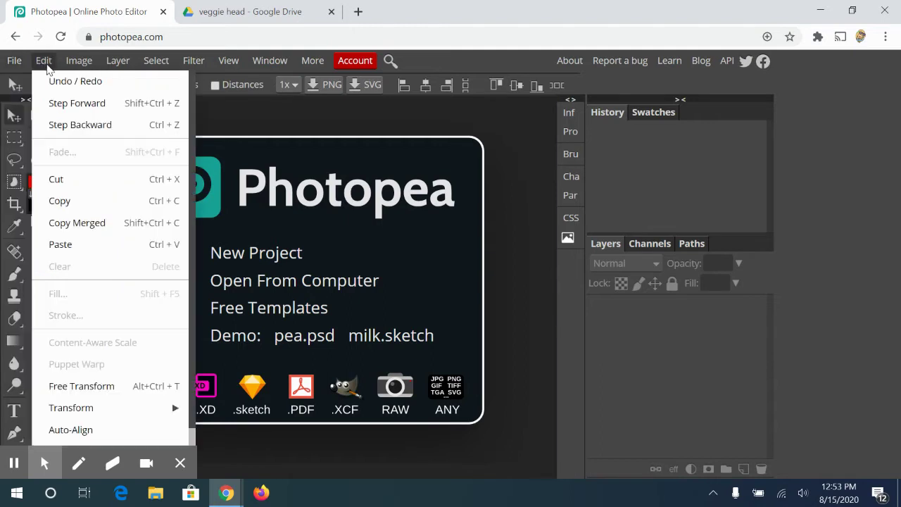
mouse_move(109, 62)
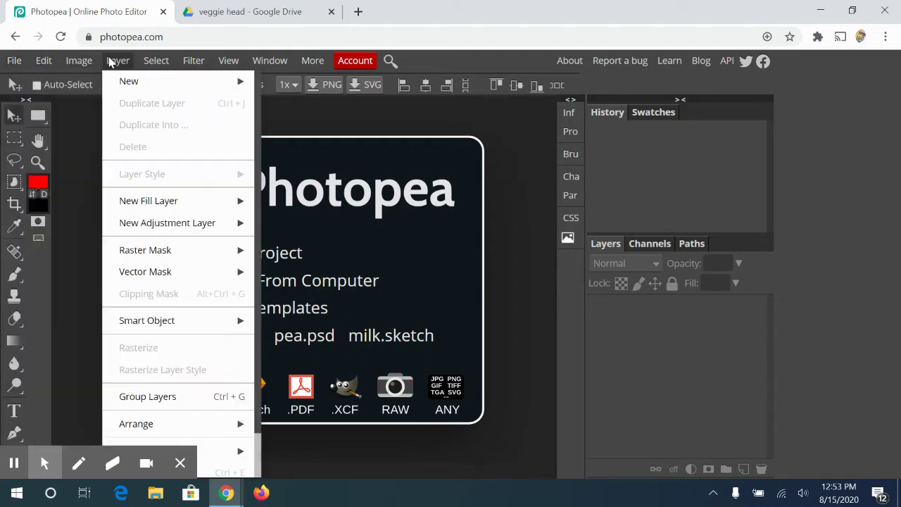
mouse_move(164, 64)
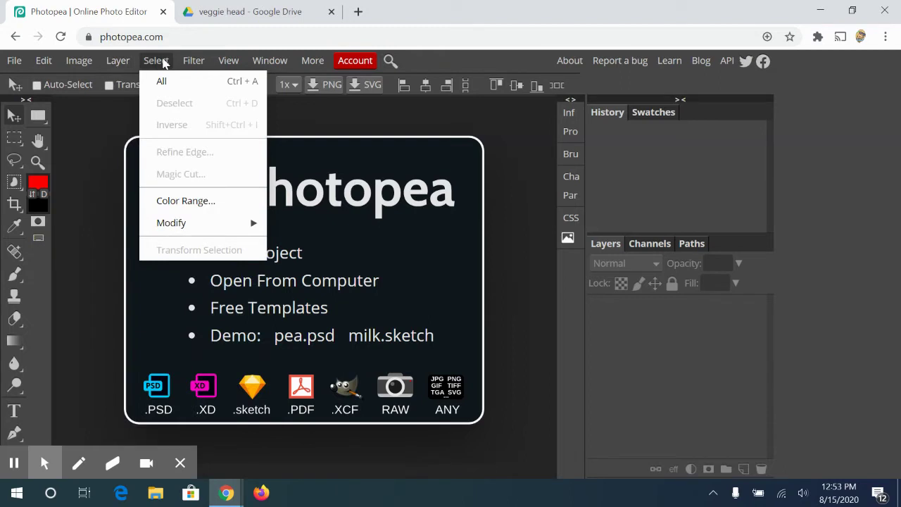
mouse_move(220, 63)
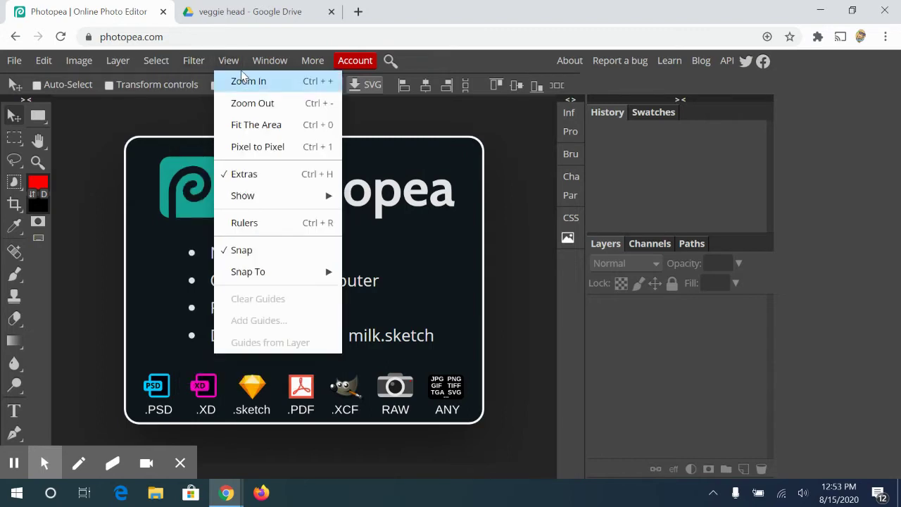
mouse_move(261, 64)
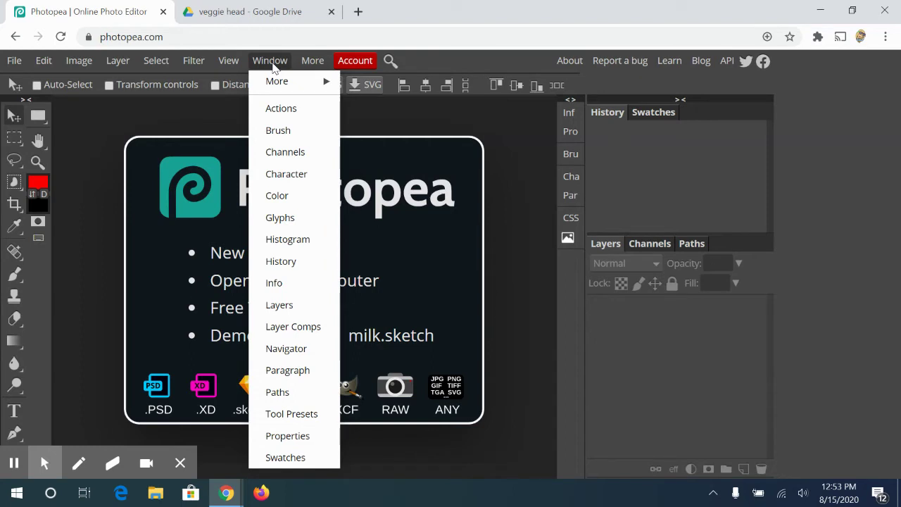
mouse_move(313, 60)
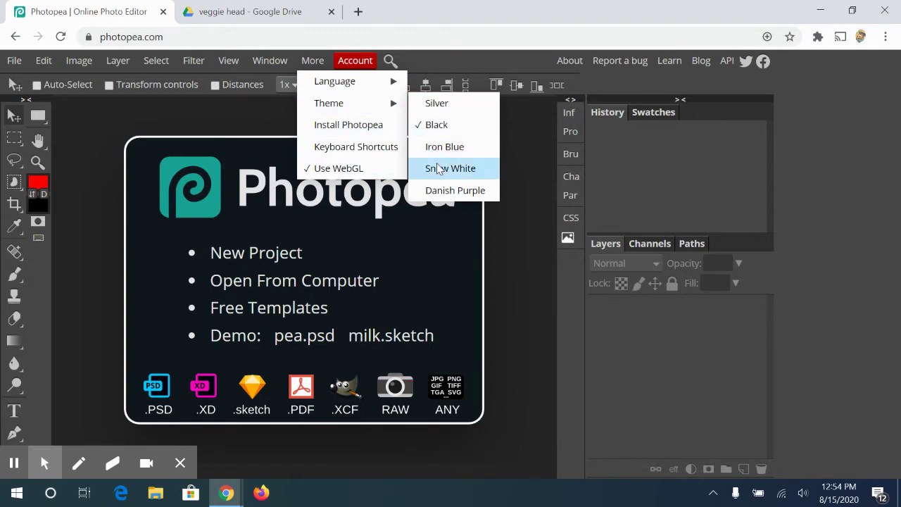
left_click(436, 105)
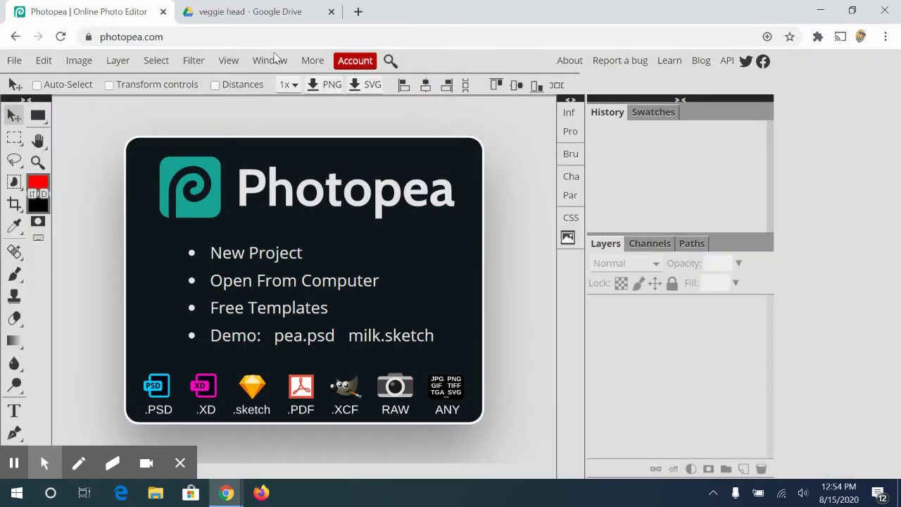
left_click(307, 63)
mouse_move(328, 103)
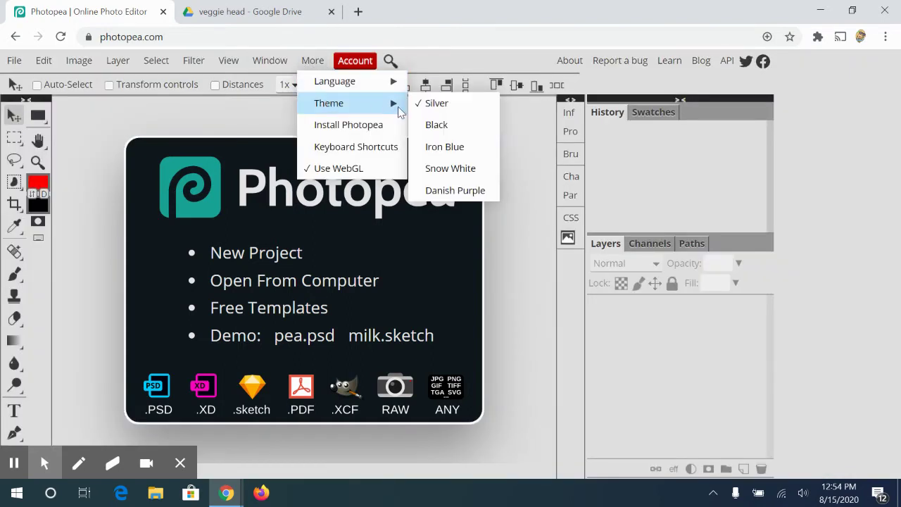
left_click(435, 127)
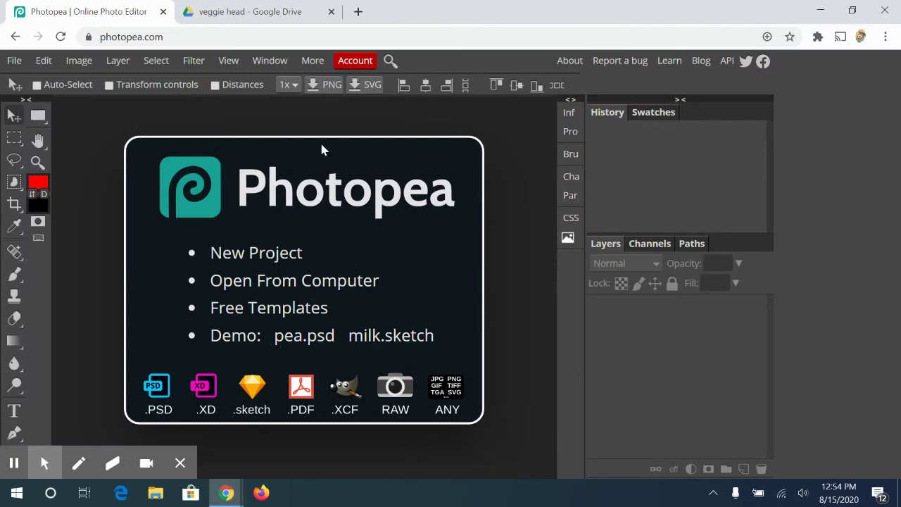
left_click(39, 452)
Turn on Auto-Select, then try the shape, selection-shape, hand and lasso tools.
left_click(37, 84)
left_click(37, 121)
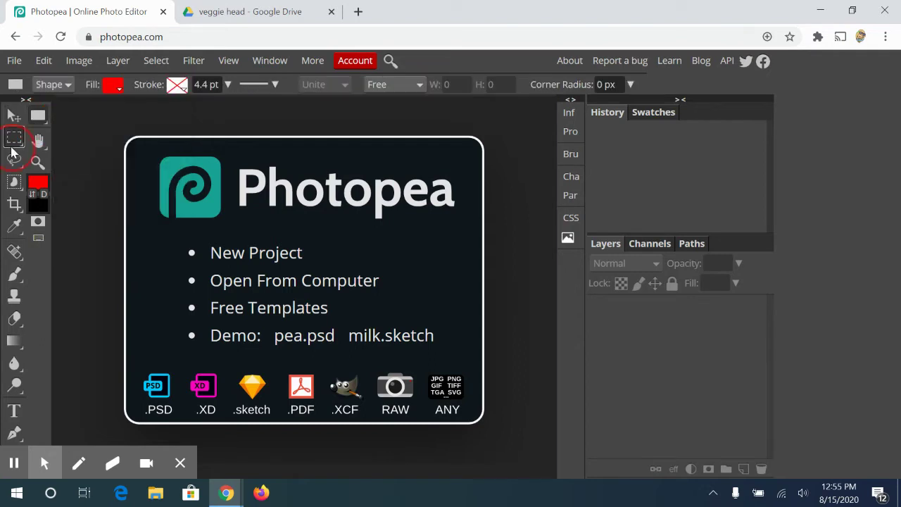
left_click(14, 139)
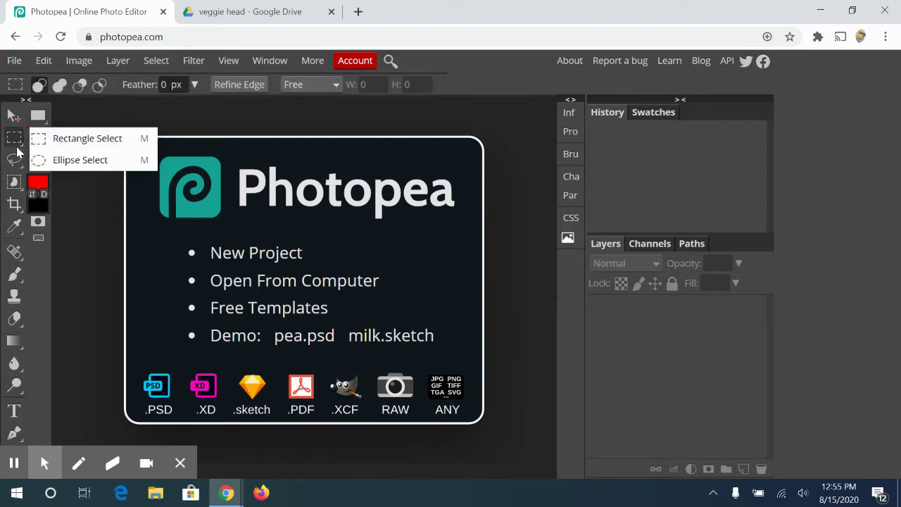
left_click(39, 142)
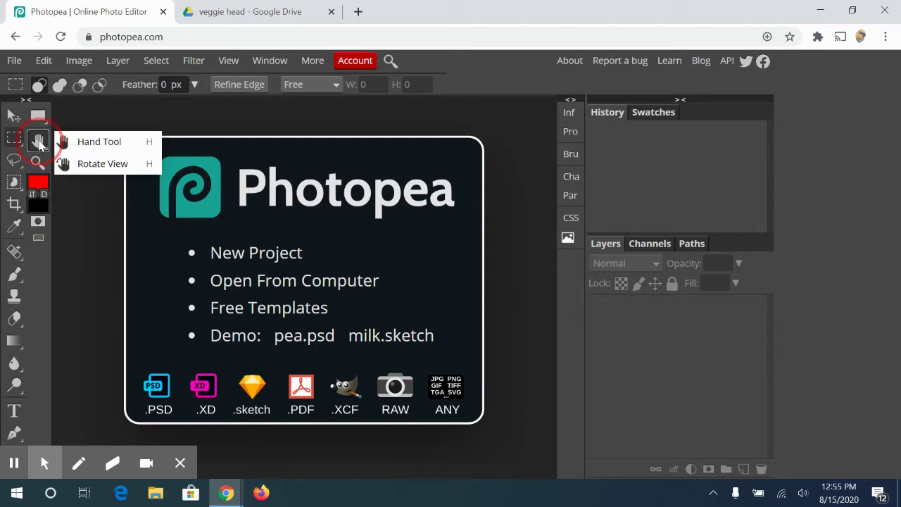
left_click(84, 141)
left_click(17, 162)
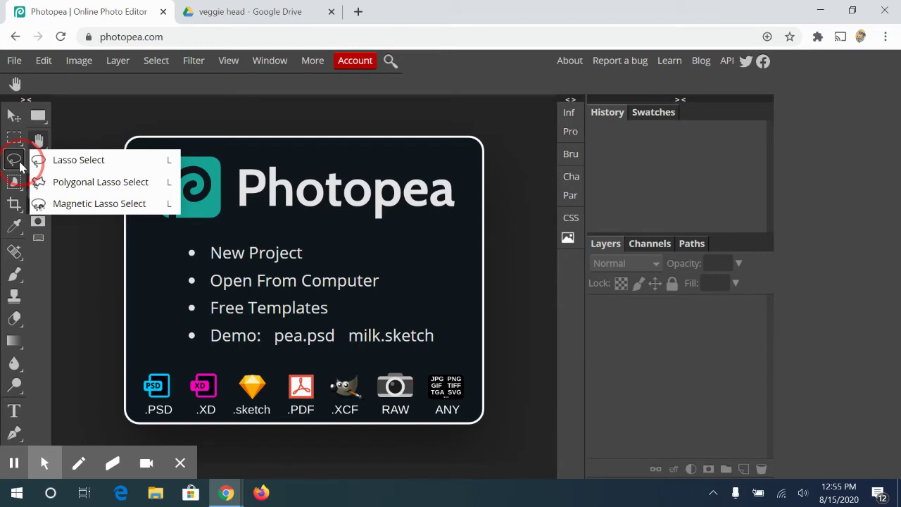
left_click(36, 160)
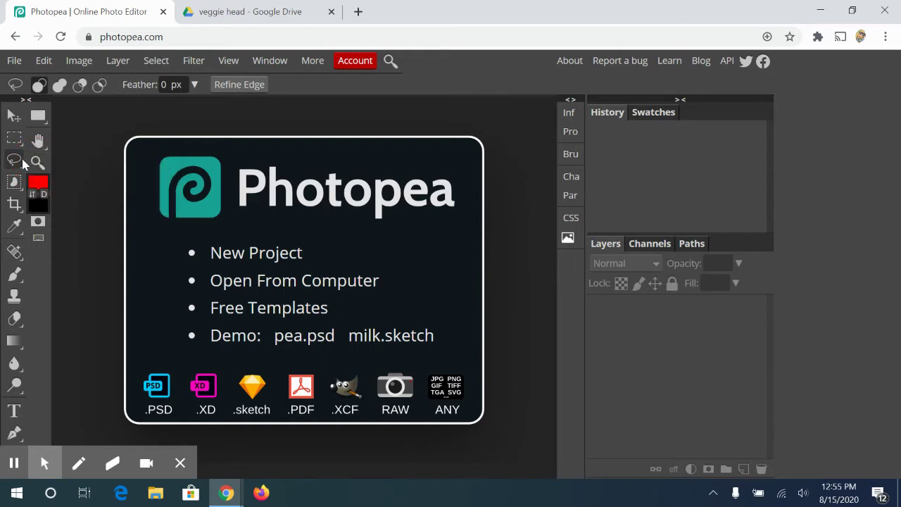
Try the zoom and object selection tools, finishing with the Crop tool active.
left_click(37, 162)
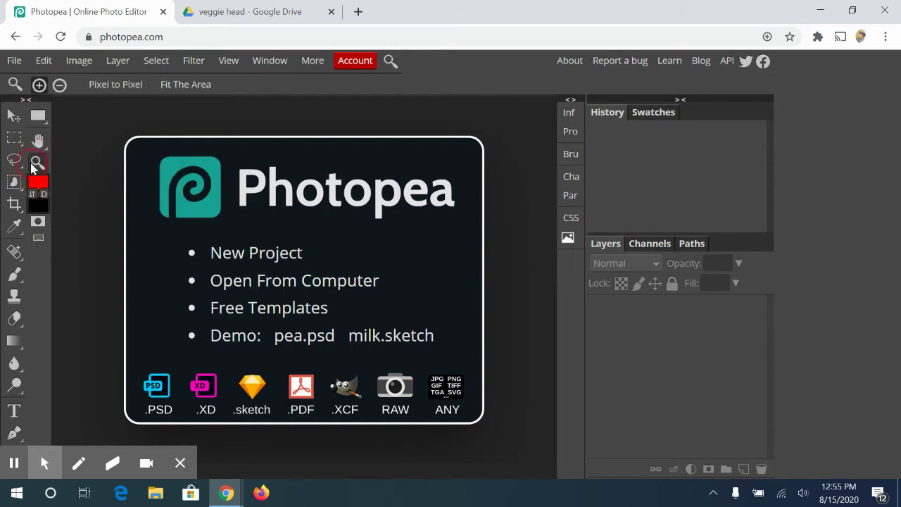
left_click(14, 183)
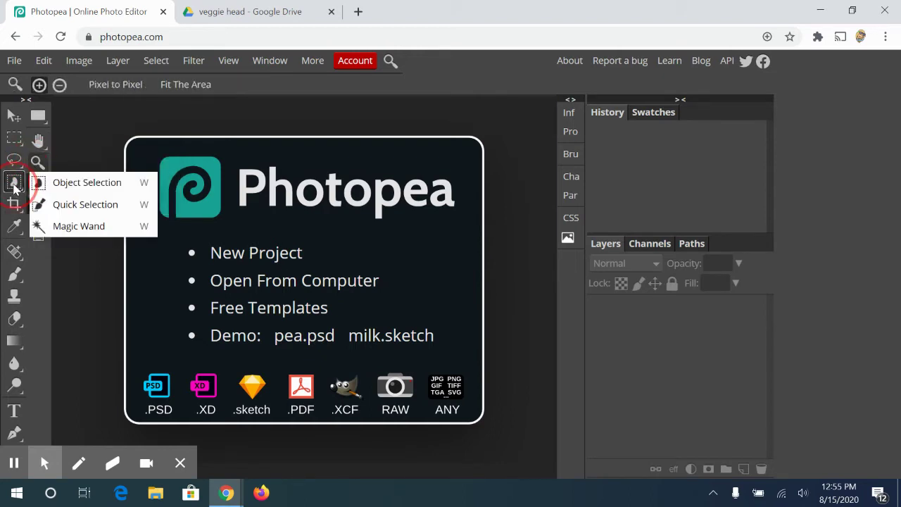
mouse_move(14, 185)
left_mouse_down()
mouse_move(58, 181)
mouse_move(47, 203)
mouse_move(60, 206)
mouse_move(58, 233)
mouse_move(151, 229)
mouse_move(146, 180)
mouse_move(147, 222)
mouse_move(14, 183)
left_mouse_up()
left_click(15, 182)
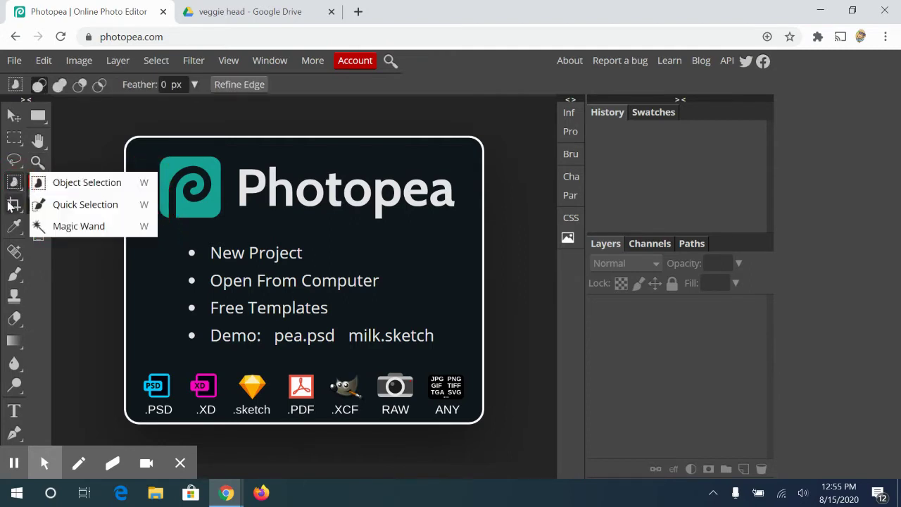
left_click(12, 205)
left_click_drag(12, 204, 42, 187)
mouse_move(224, 231)
left_mouse_down()
mouse_move(261, 282)
mouse_move(216, 219)
mouse_move(248, 203)
mouse_move(233, 199)
mouse_move(260, 304)
mouse_move(171, 304)
mouse_move(196, 225)
mouse_move(173, 214)
mouse_move(195, 238)
mouse_move(212, 317)
left_mouse_up()
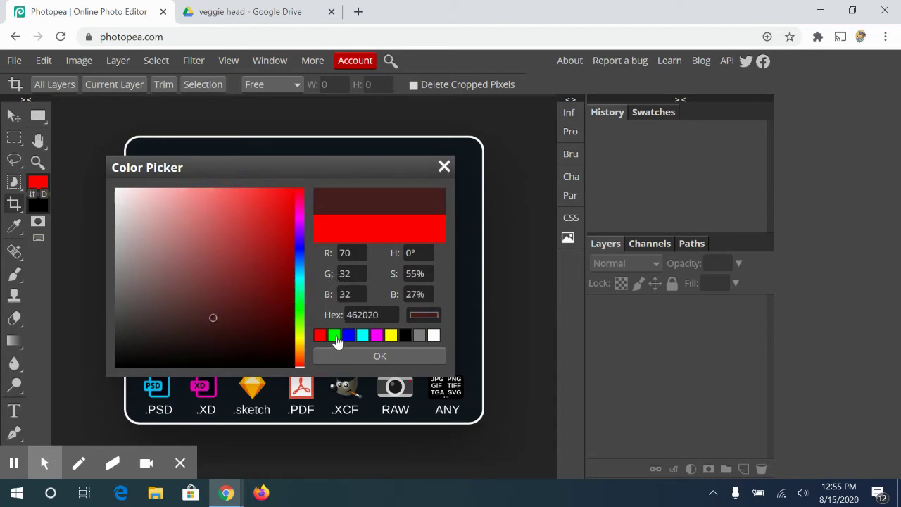
left_click(335, 336)
left_click(381, 314)
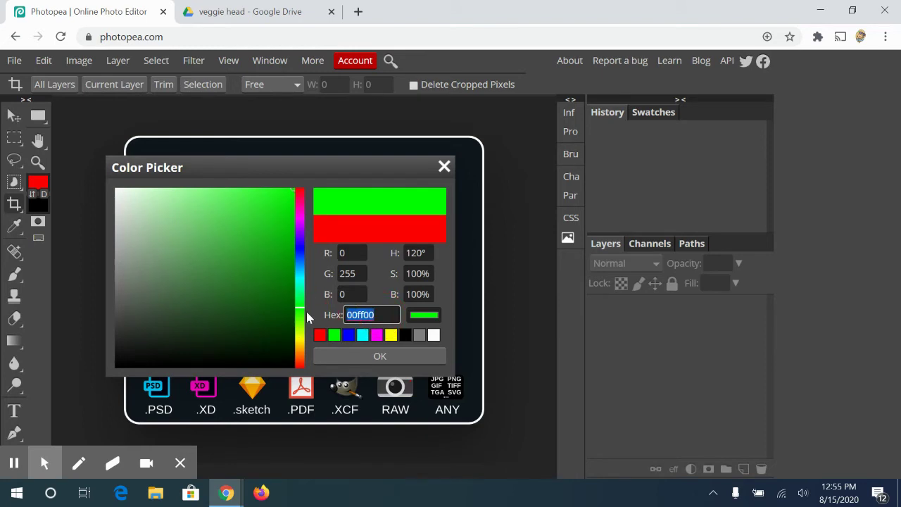
left_click_drag(360, 314, 382, 356)
left_click(391, 336)
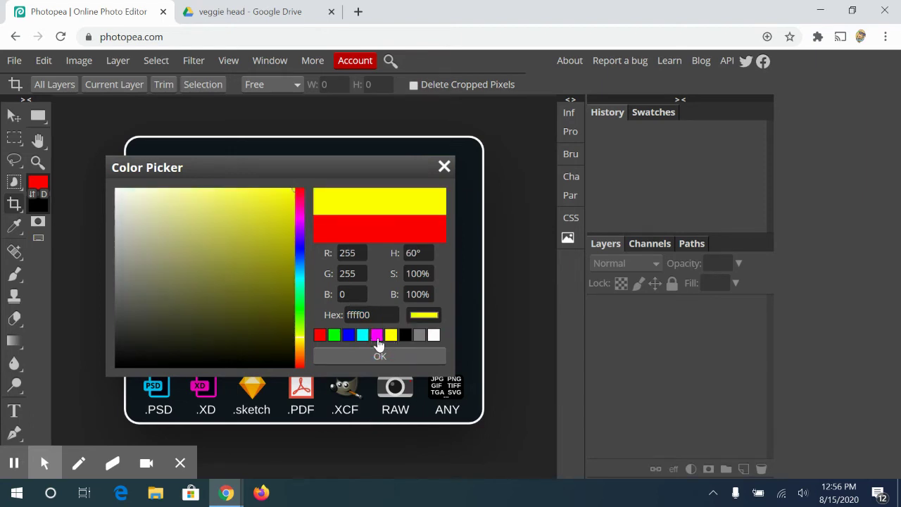
left_click(378, 336)
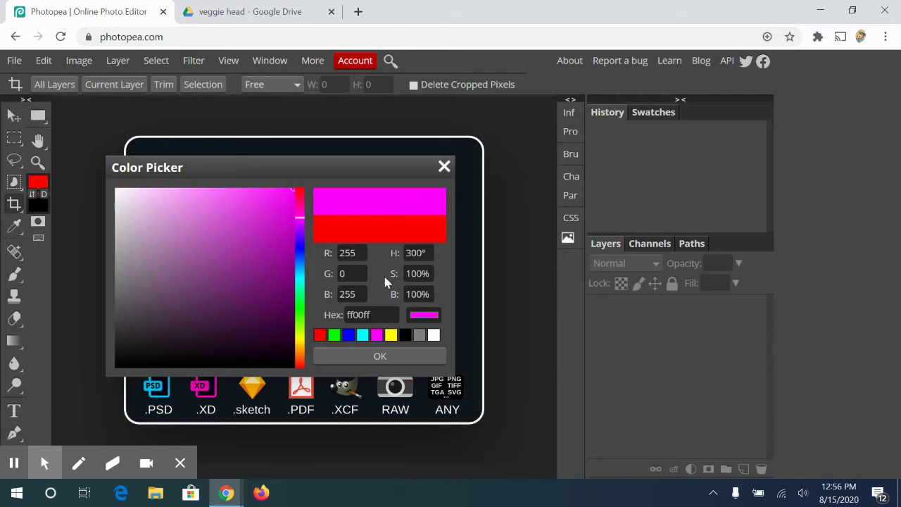
left_click(445, 167)
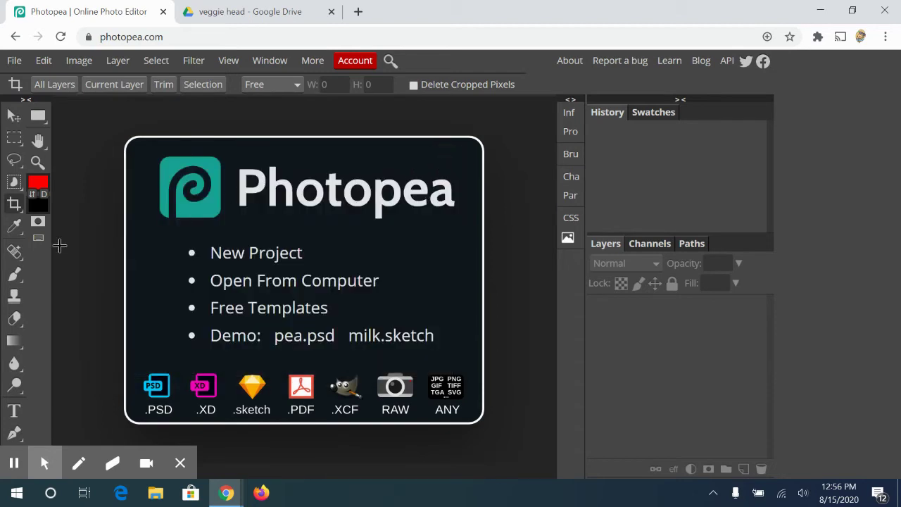
Try the Eyedropper and Spot Healing tools, ending with Clone Stamp active.
left_click(7, 229)
left_click(45, 231)
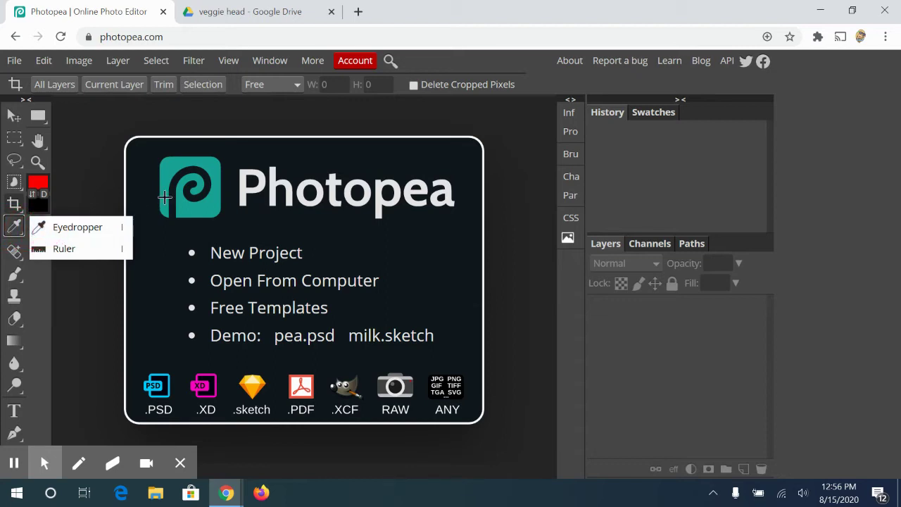
left_click(45, 228)
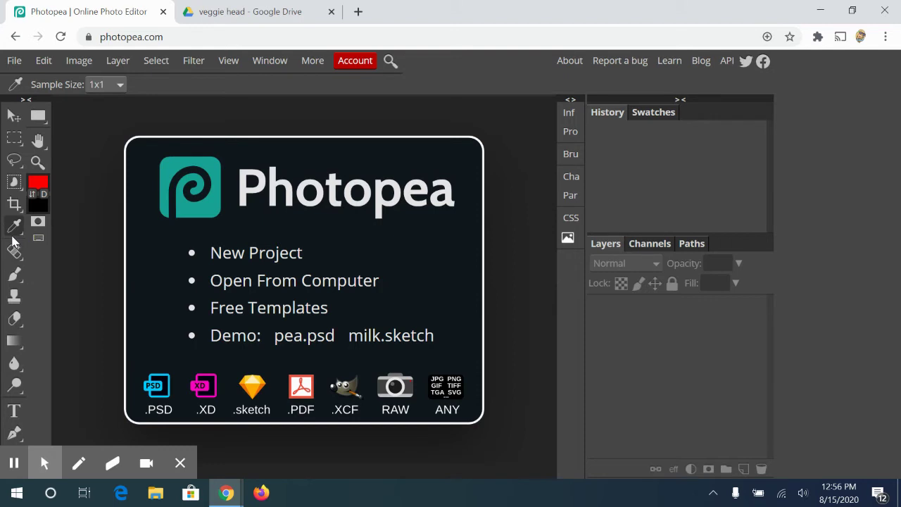
left_click(14, 251)
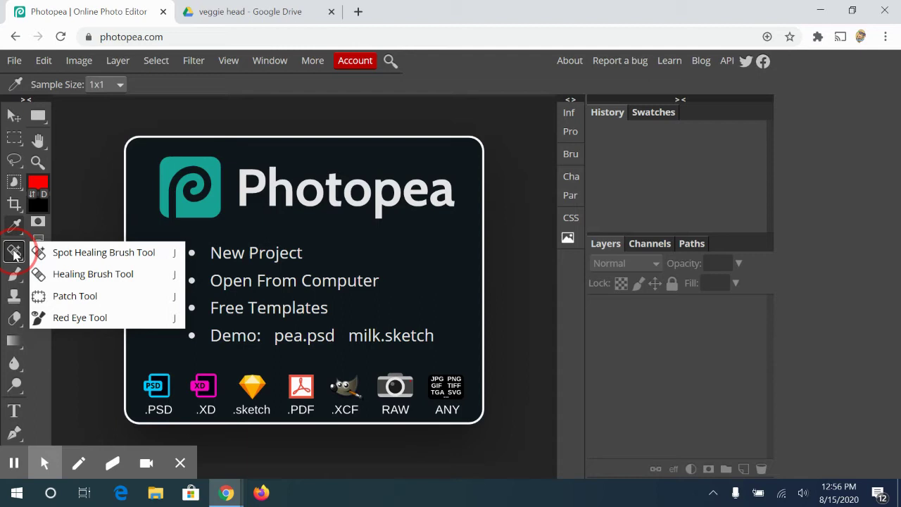
left_click(14, 253)
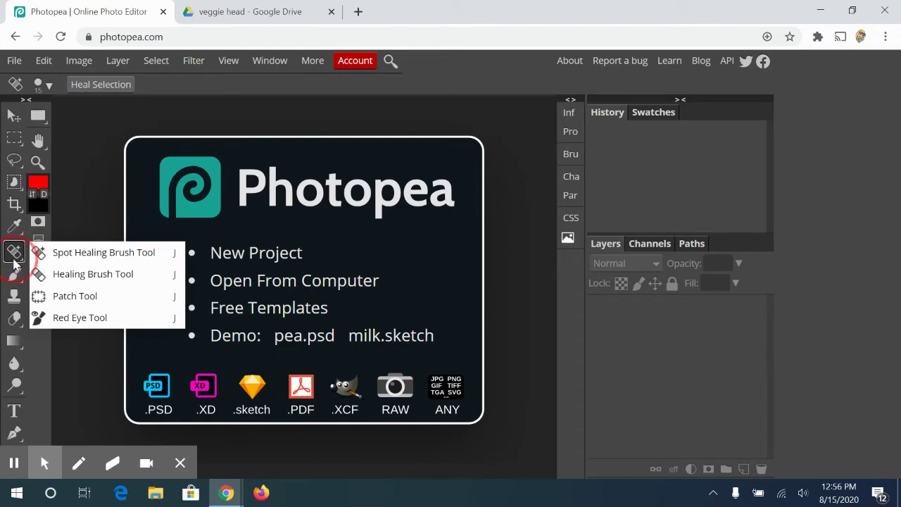
left_click(16, 276)
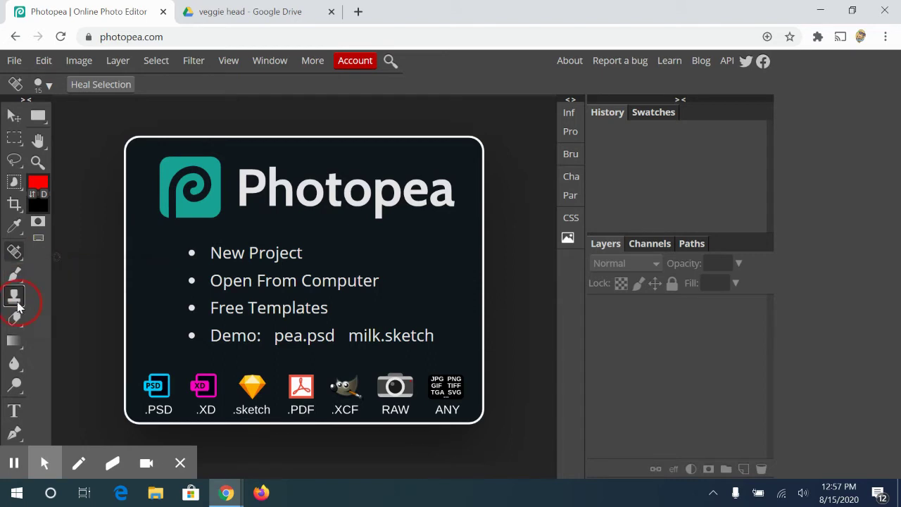
left_click(17, 305)
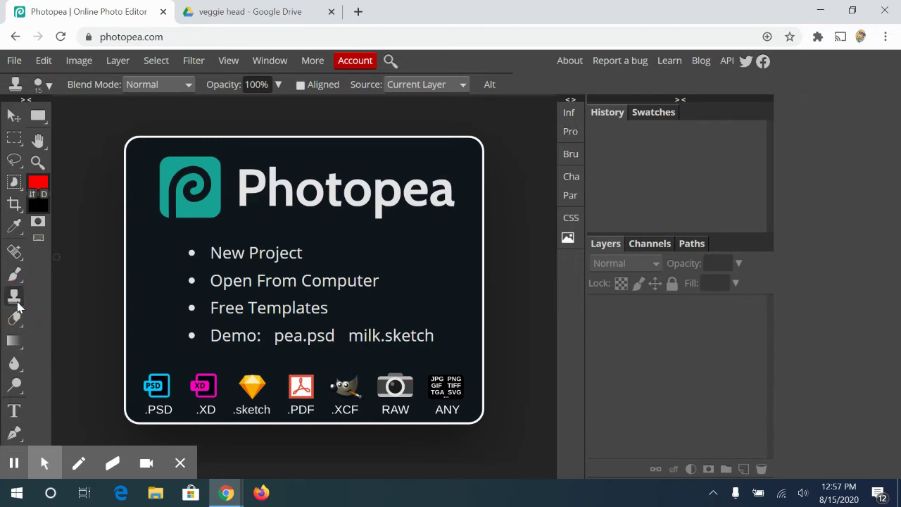
View the eraser, gradient, blur and dodge tool variant lists.
right_click(13, 328)
right_click(14, 321)
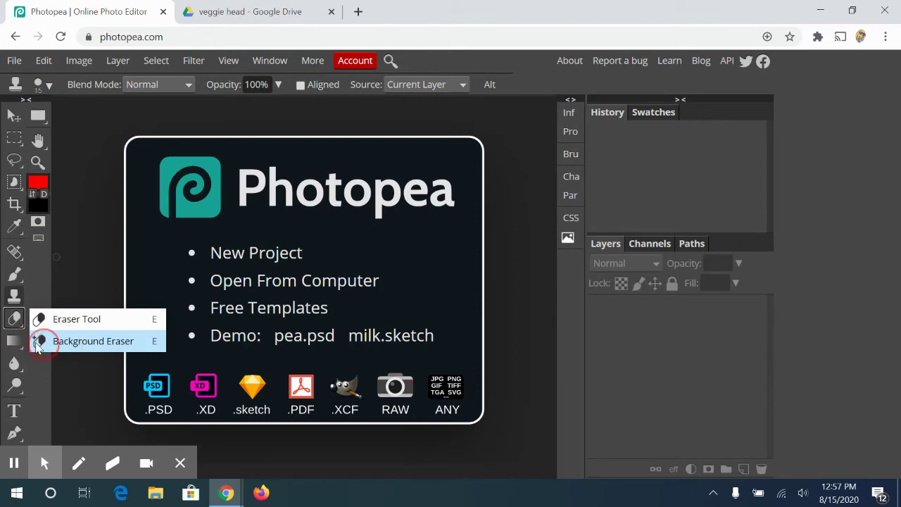
right_click(11, 342)
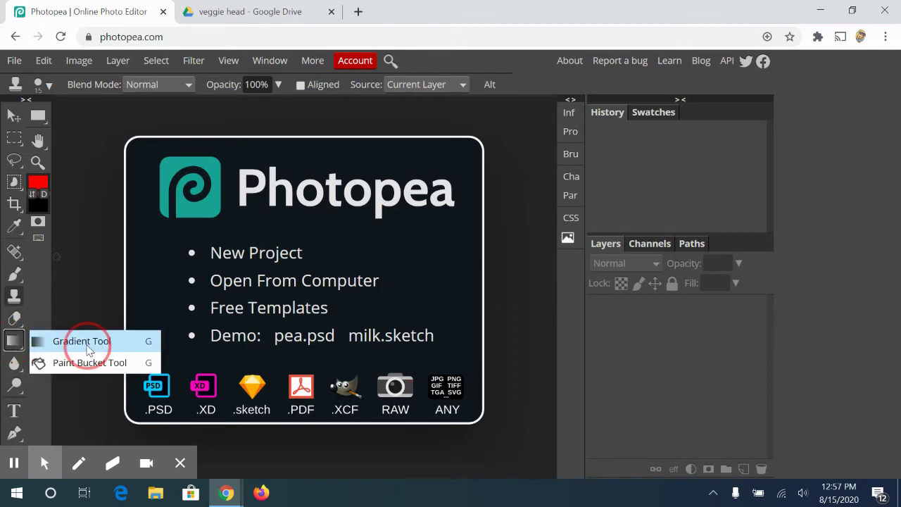
right_click(15, 362)
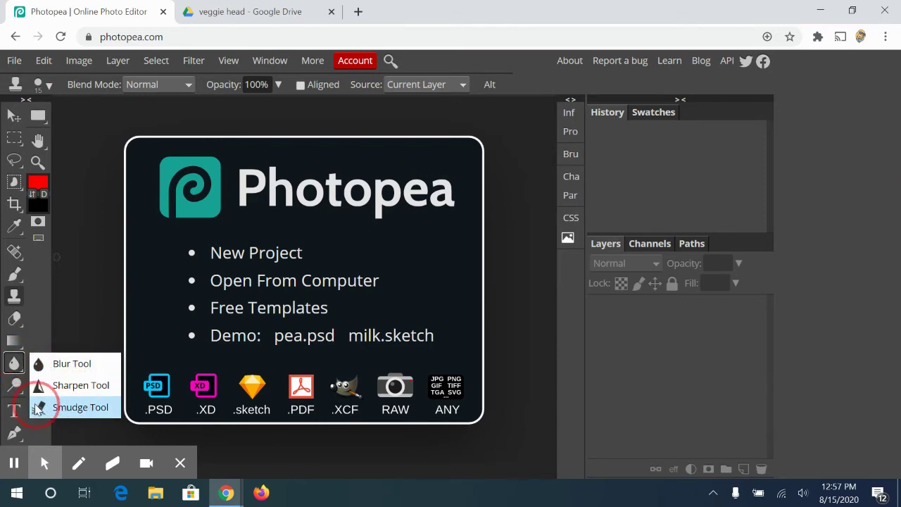
right_click(15, 385)
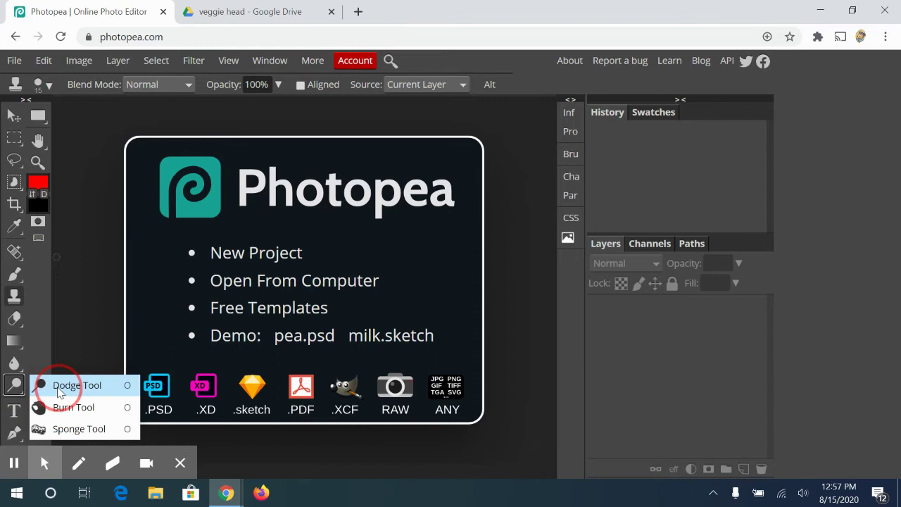
Activate the Type tool (DejaVu Sans, 24 px), then try pen variants, Quick Mask and screen mode.
left_click(14, 410)
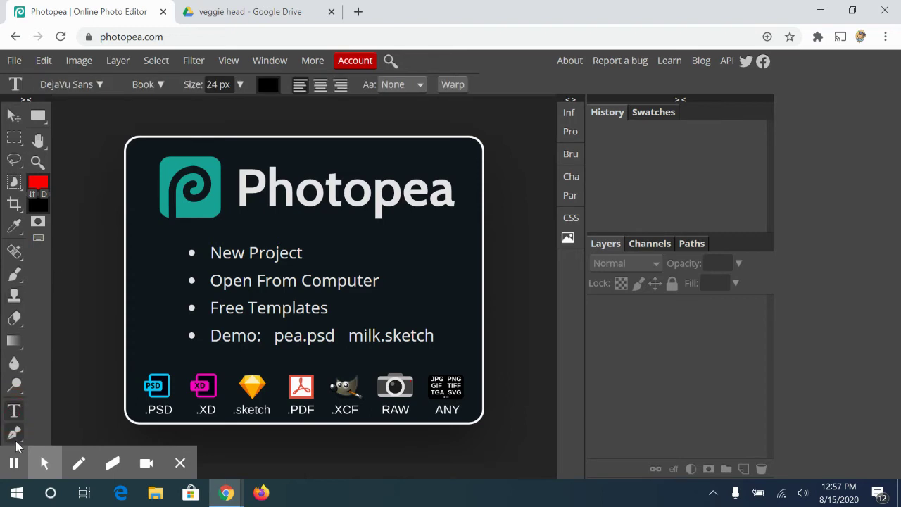
right_click(14, 433)
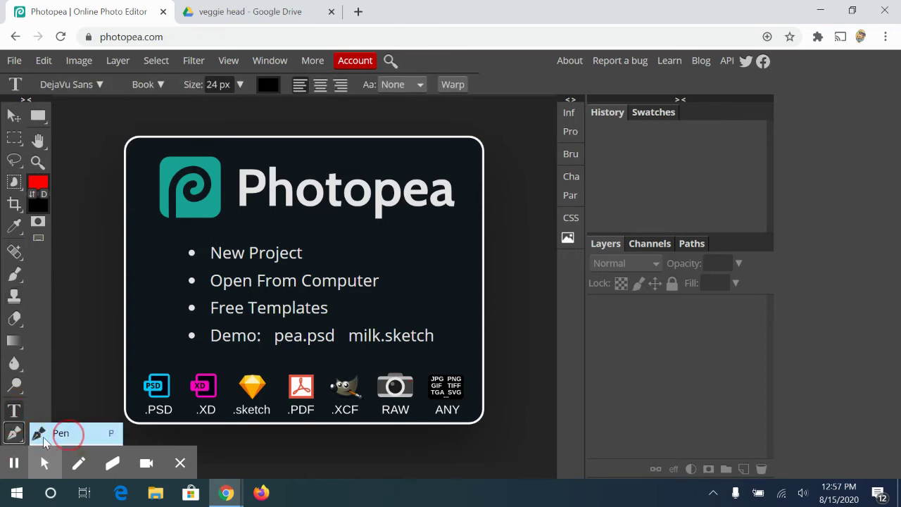
left_click(38, 223)
left_click(111, 211)
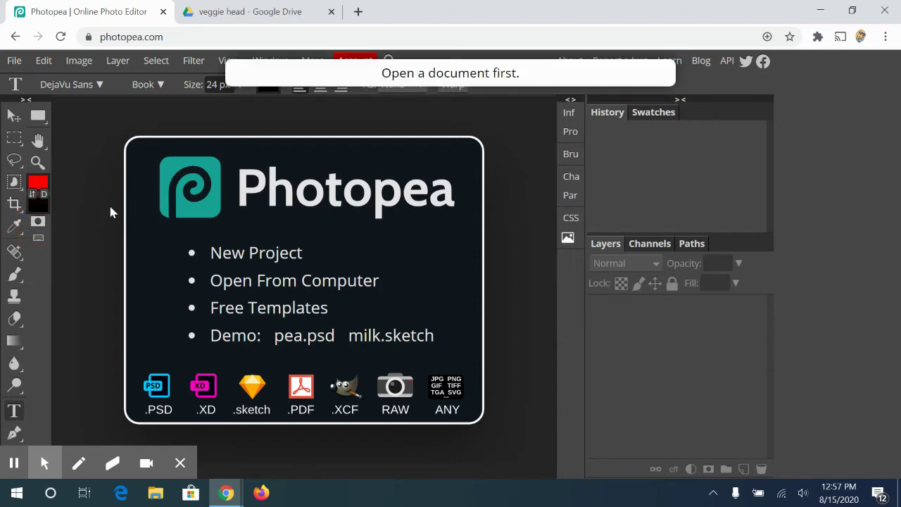
left_click(39, 221)
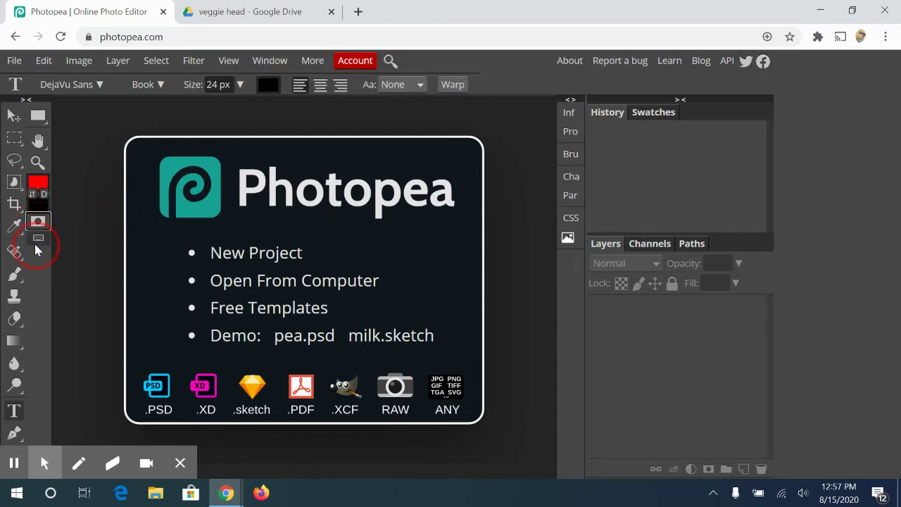
left_click(38, 240)
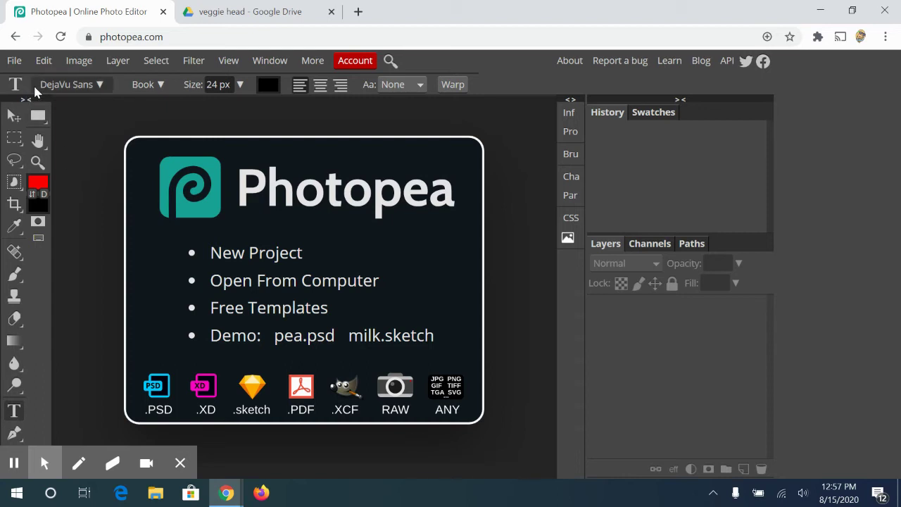
left_click(84, 86)
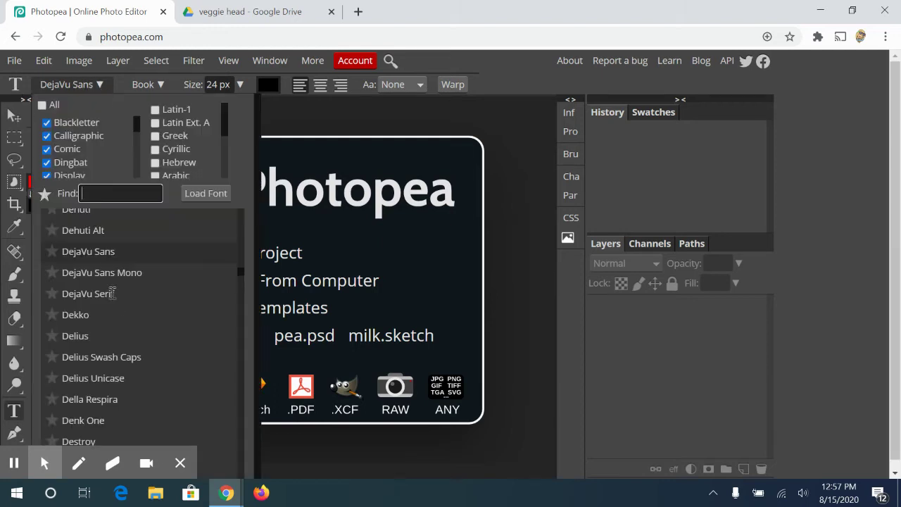
left_click(240, 284)
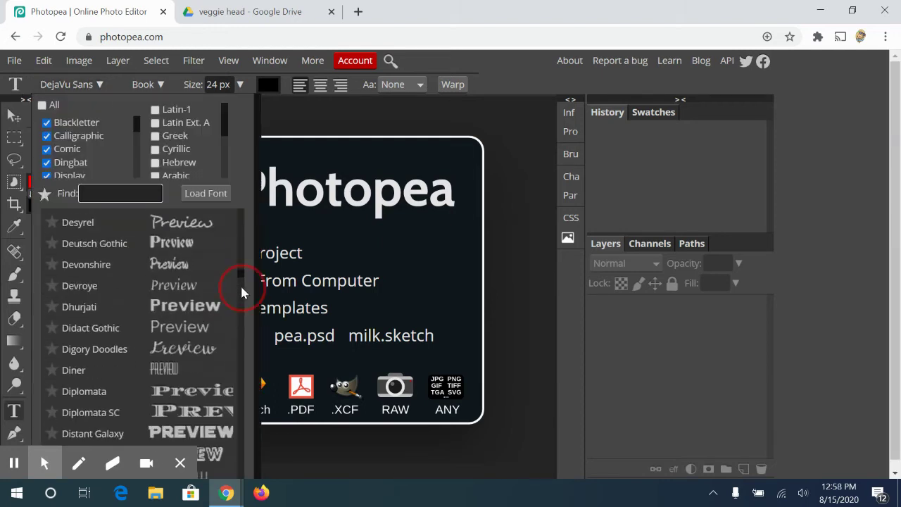
left_click_drag(240, 284, 240, 284)
scroll(136, 312, "down", 5)
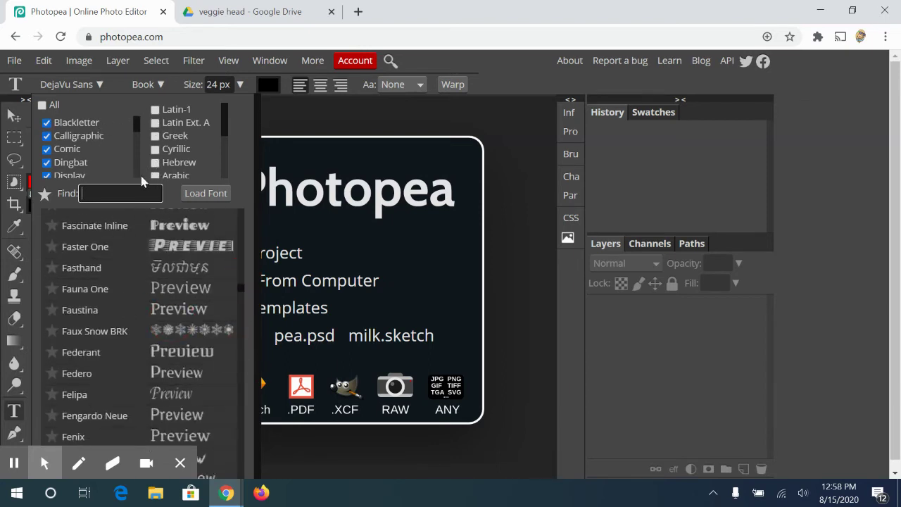
left_click(43, 105)
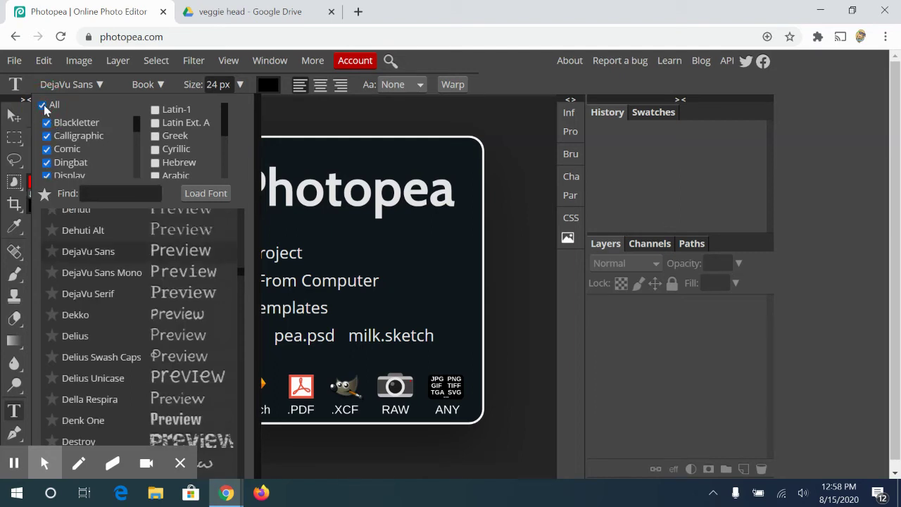
left_click(43, 106)
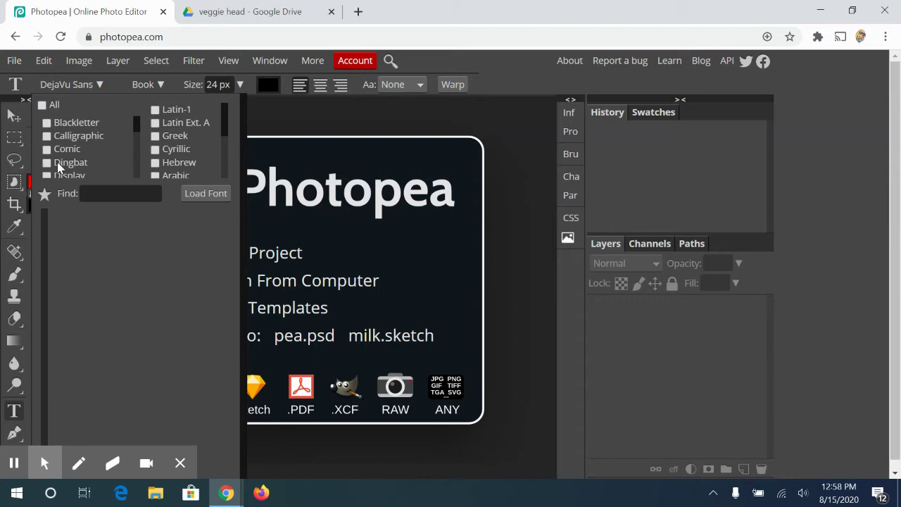
left_click(65, 136)
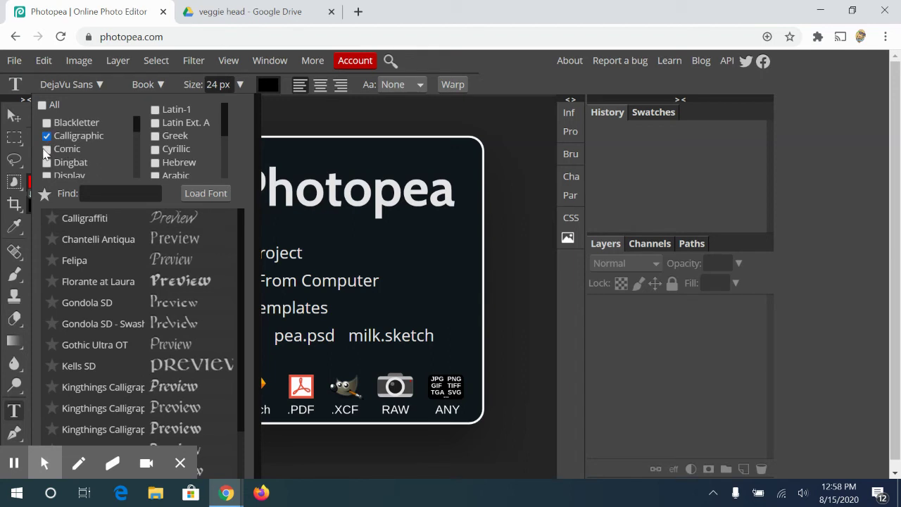
left_click(242, 443)
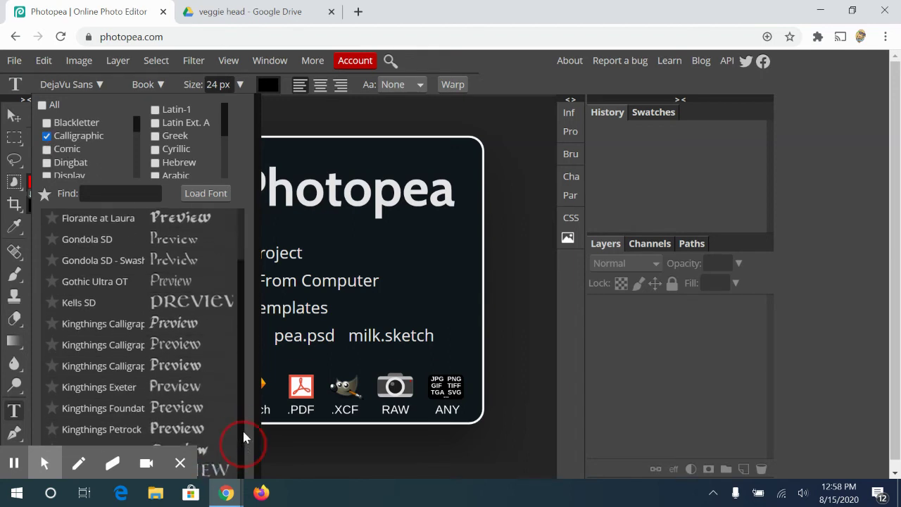
left_click(46, 140)
left_click(46, 136)
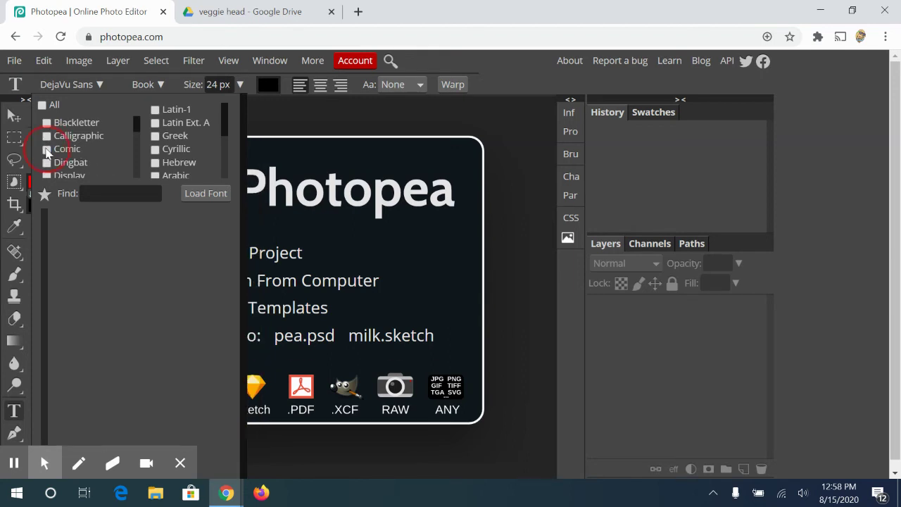
left_click(46, 148)
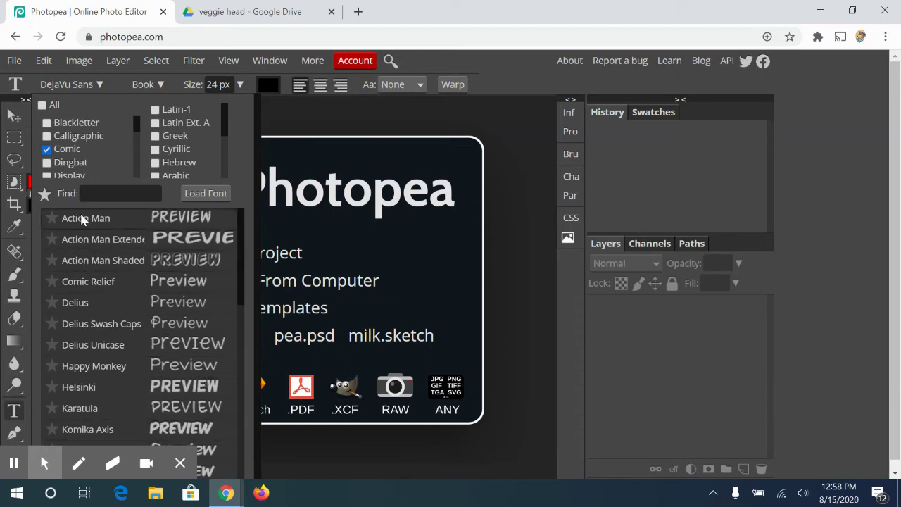
right_click(47, 145)
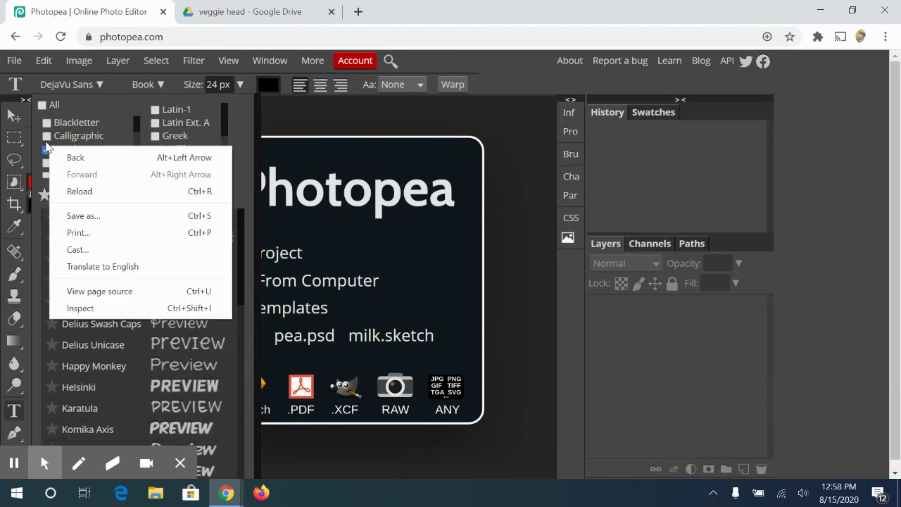
left_click(47, 148)
left_click(46, 163)
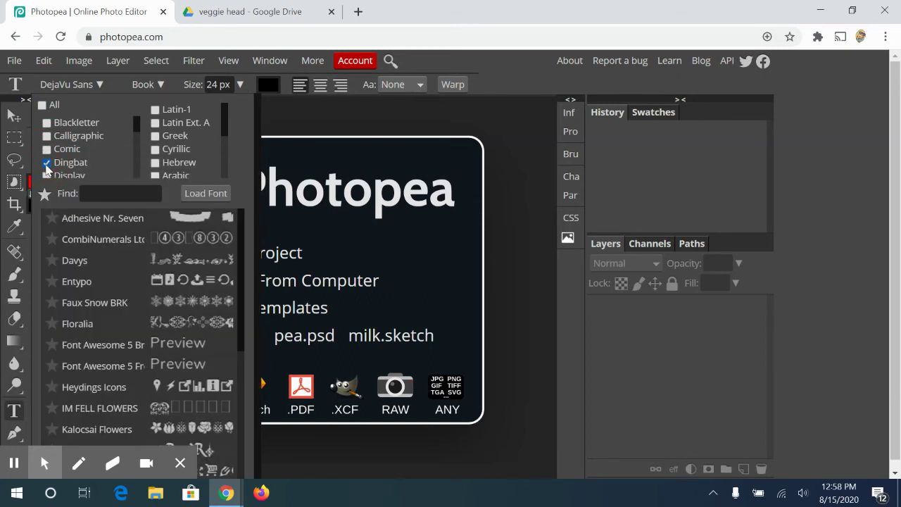
Browse the font styles and change the text size, leaving it at 31 px.
left_click(114, 83)
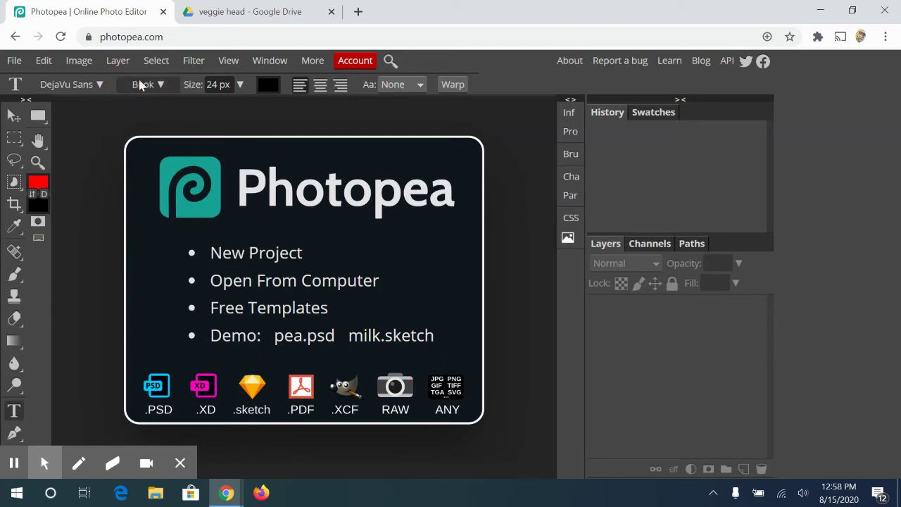
left_click(145, 85)
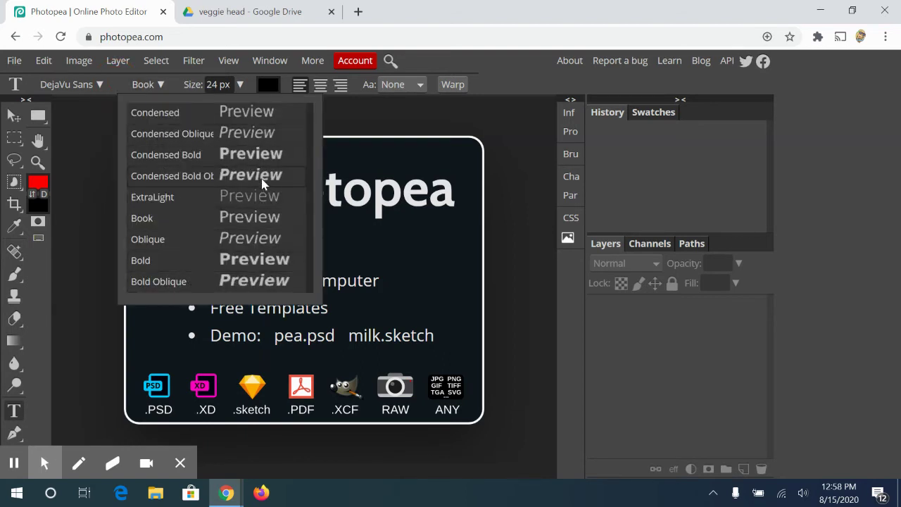
left_click(241, 85)
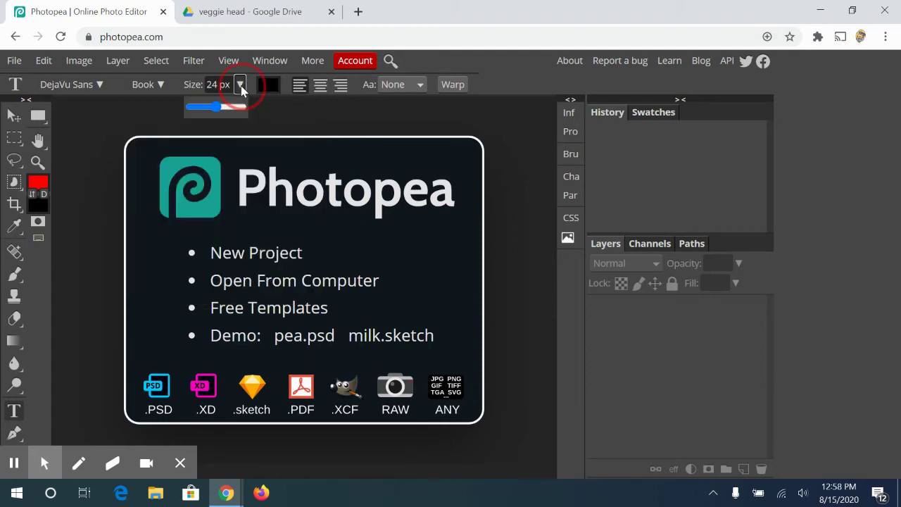
left_click(205, 84)
type("50")
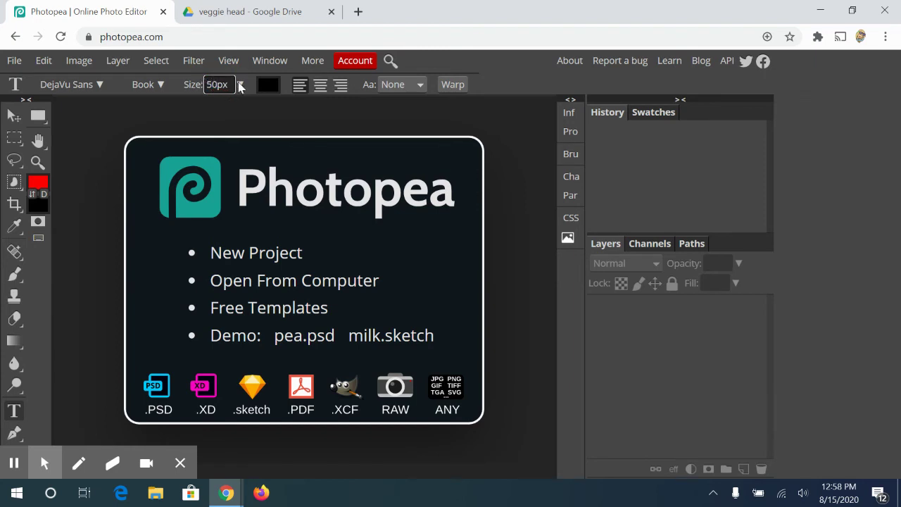
left_click(240, 85)
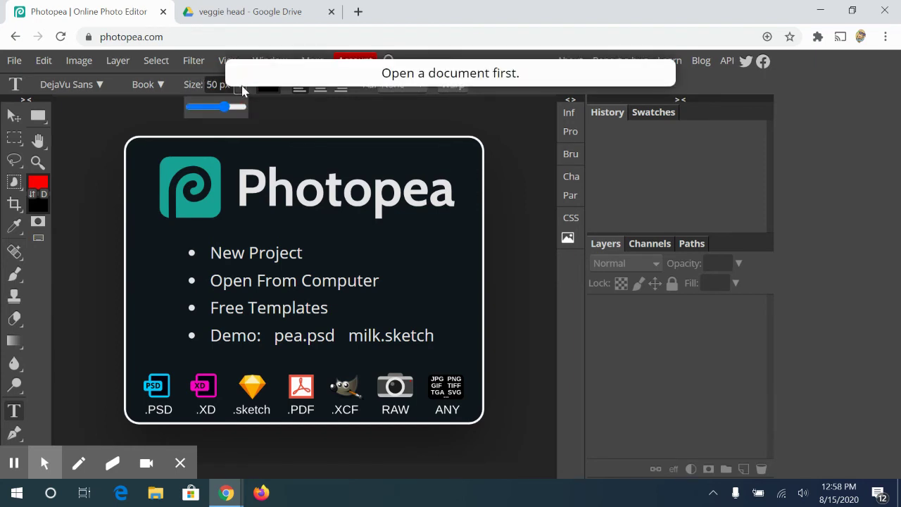
left_click(239, 86)
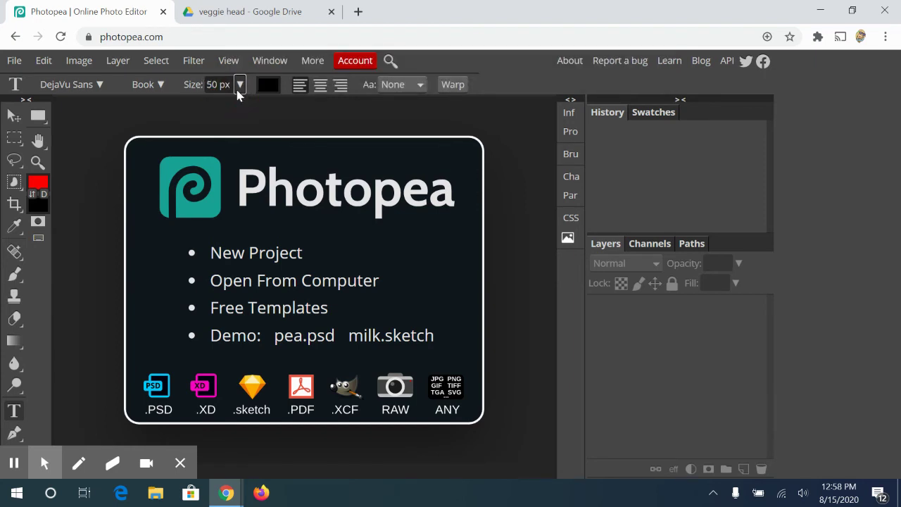
left_click(239, 86)
mouse_move(232, 106)
left_mouse_down()
mouse_move(212, 109)
mouse_move(219, 107)
left_mouse_up()
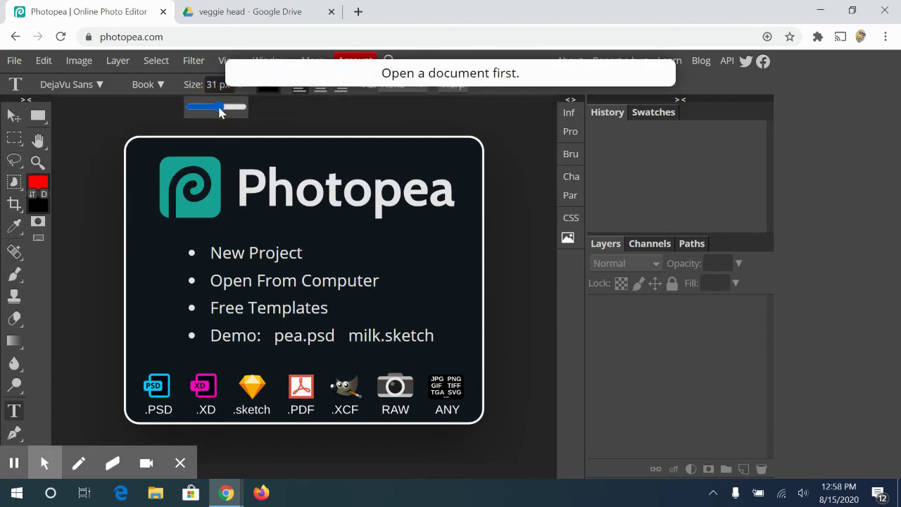
Try a magenta text colour without applying it, set left alignment, and browse anti-aliasing modes.
left_click(268, 87)
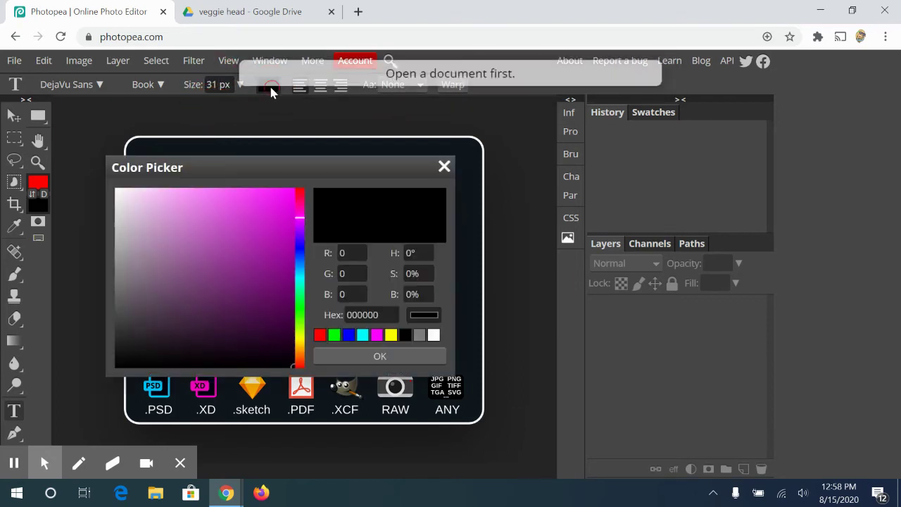
left_click(262, 225)
left_click(238, 225)
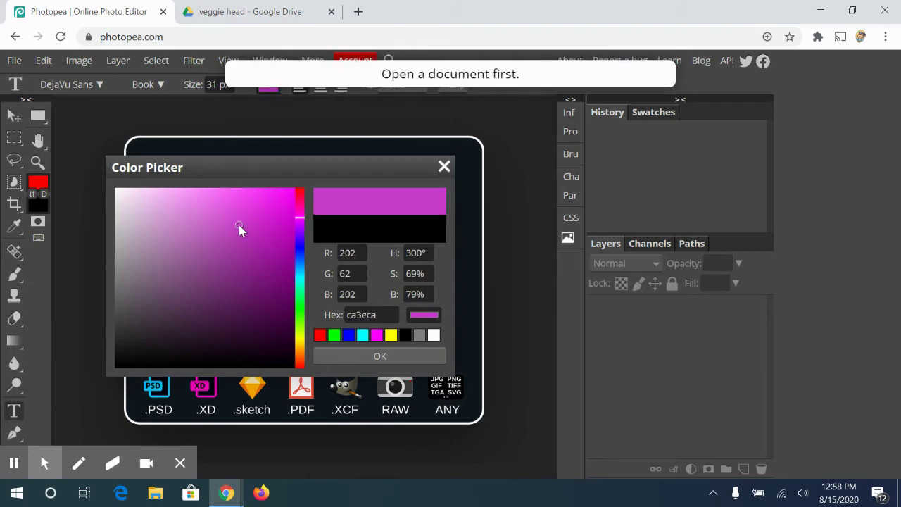
left_click(444, 171)
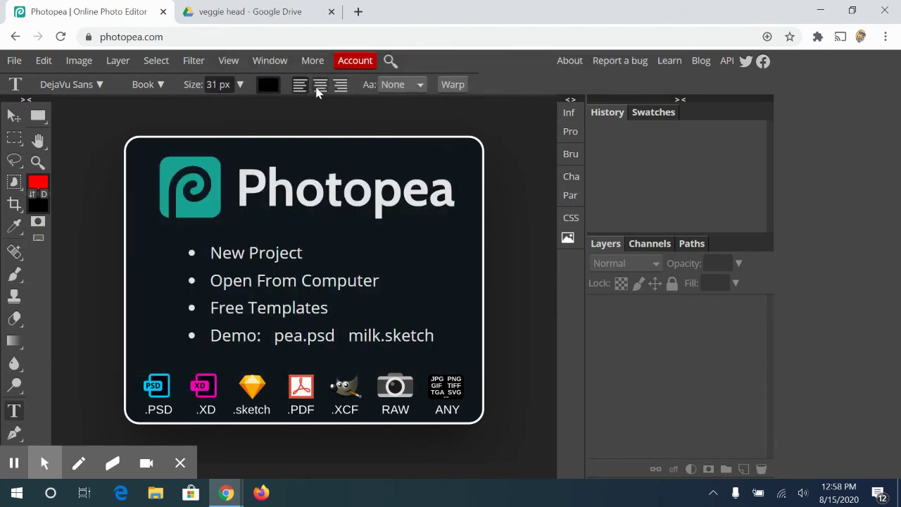
left_click(300, 86)
left_click(412, 84)
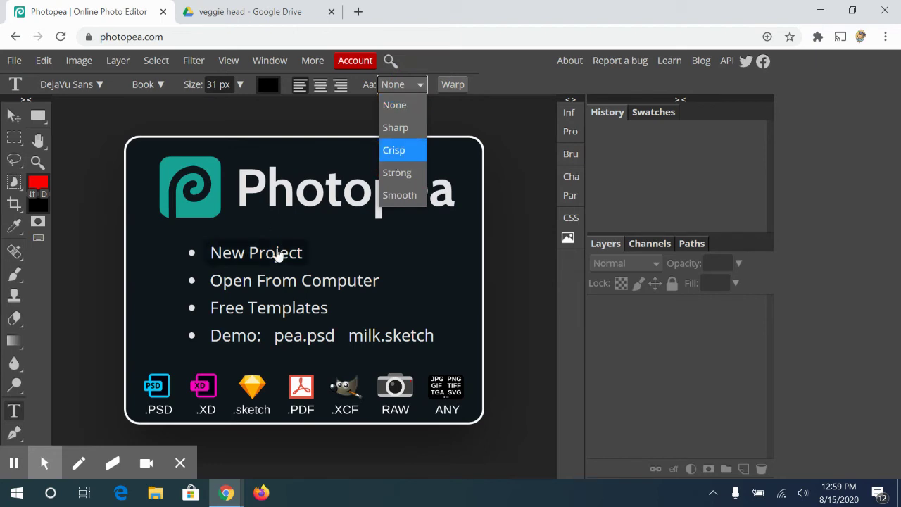
key("Down")
key("Down")
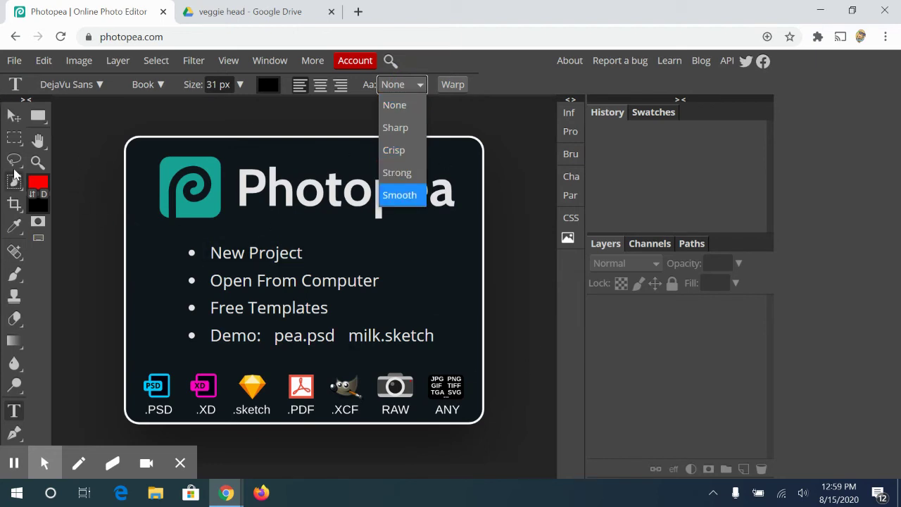
Try Lasso, Healing Brush and Brush, settle on Rectangle Select, and toggle Swatches and History.
left_click(12, 158)
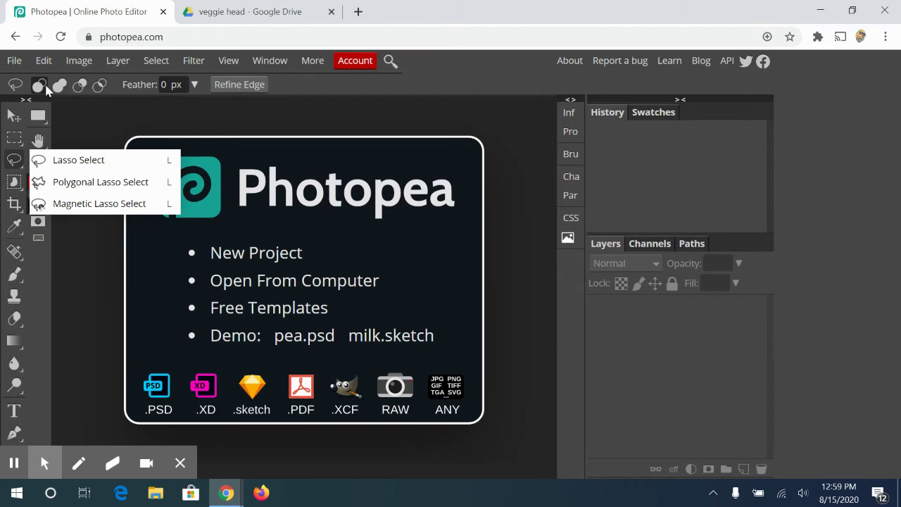
left_click(43, 85)
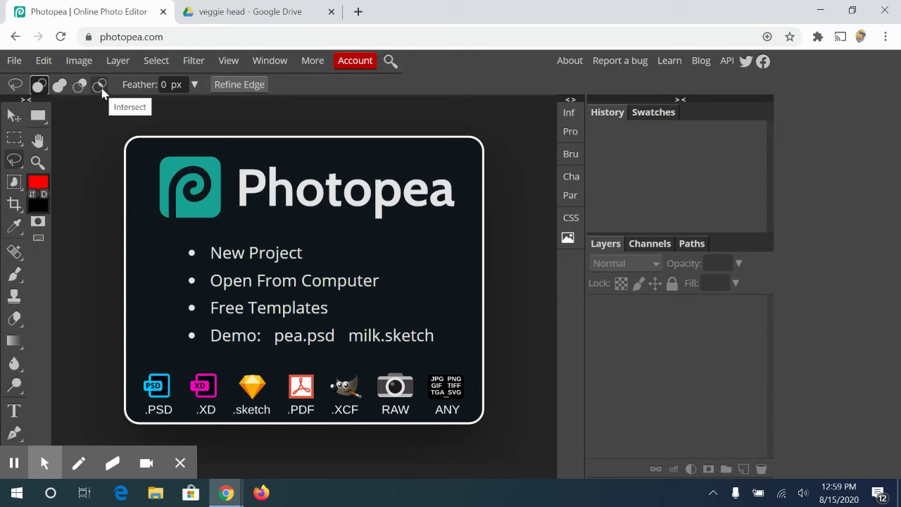
left_click(166, 85)
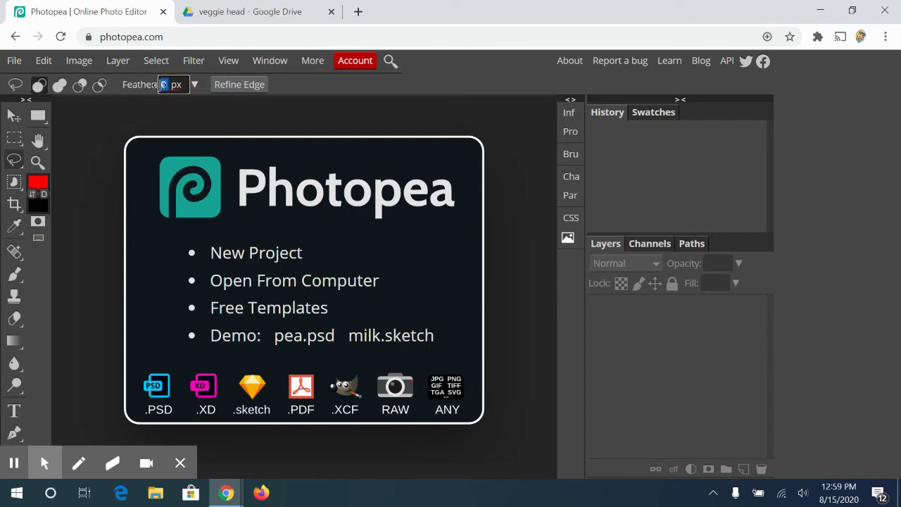
left_click(11, 254)
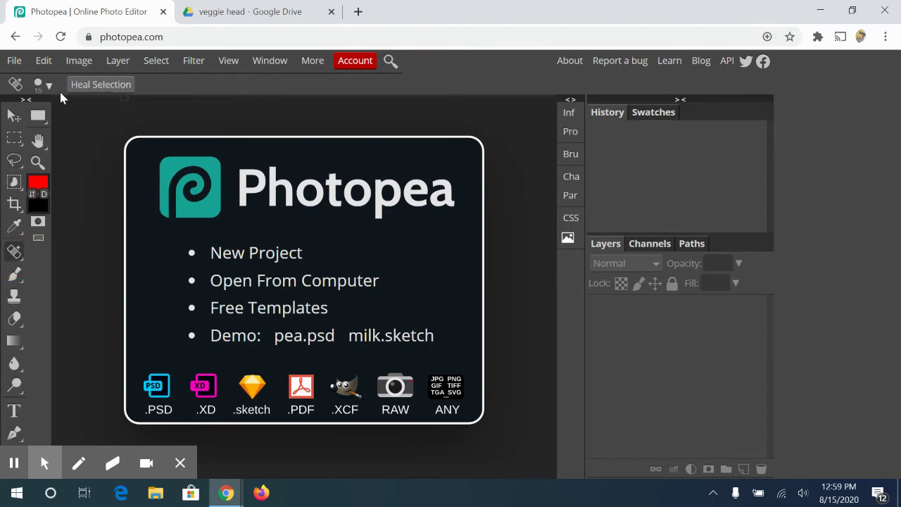
left_click(14, 275)
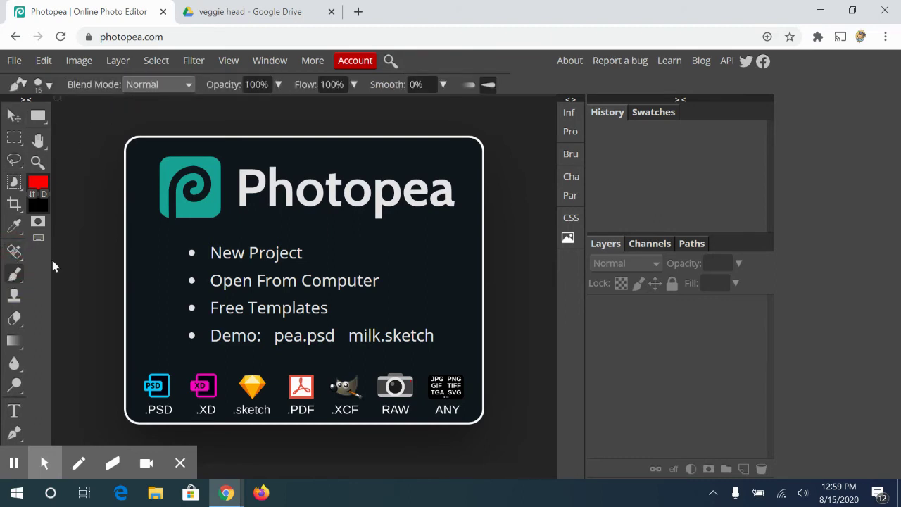
left_click(14, 161)
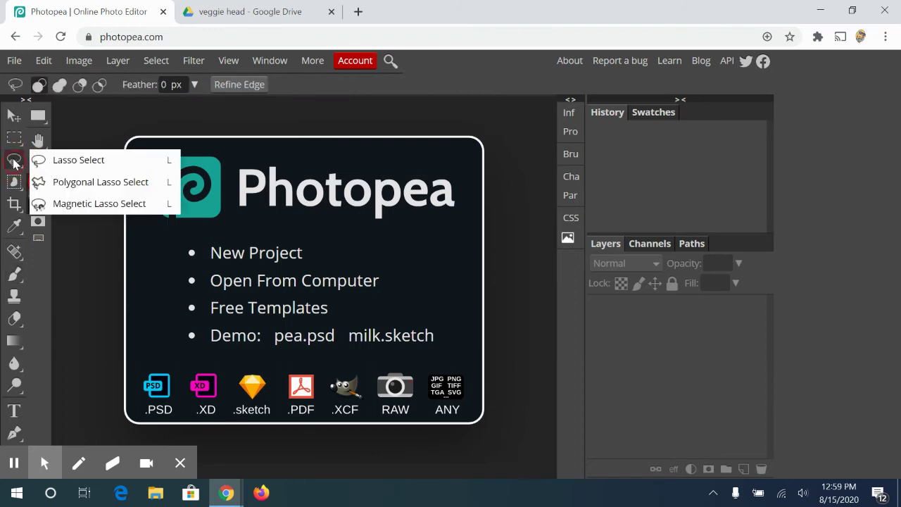
left_click(14, 141)
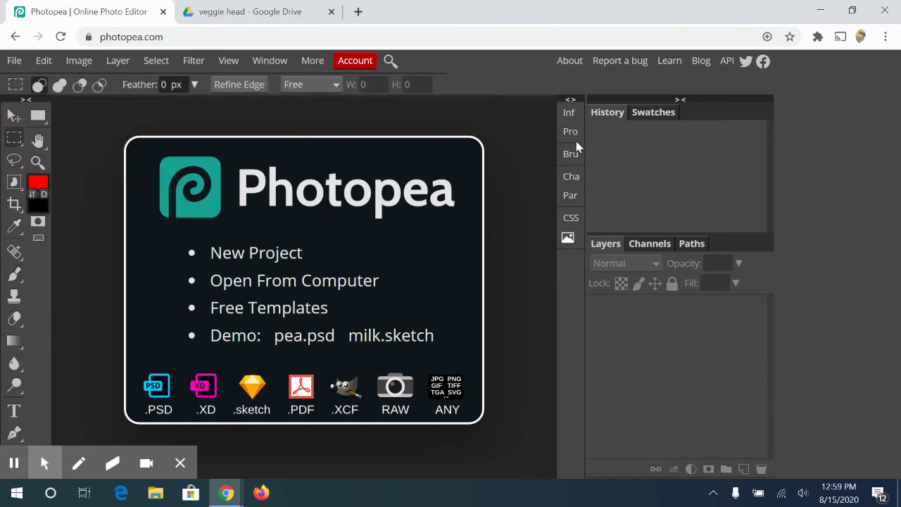
left_click(644, 116)
left_click(606, 114)
Create New Project.psd from the A3 print preset, 297 × 420 mm at 300 DPI.
left_click(15, 62)
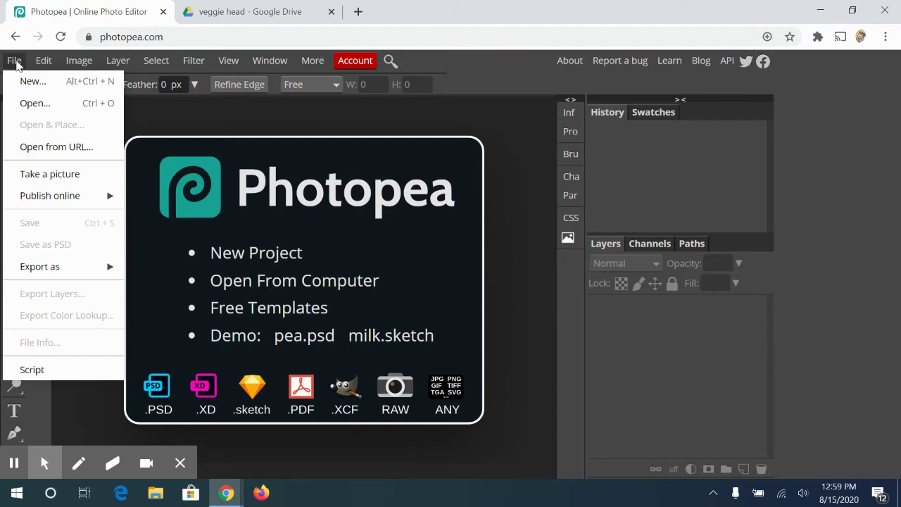
left_click(27, 82)
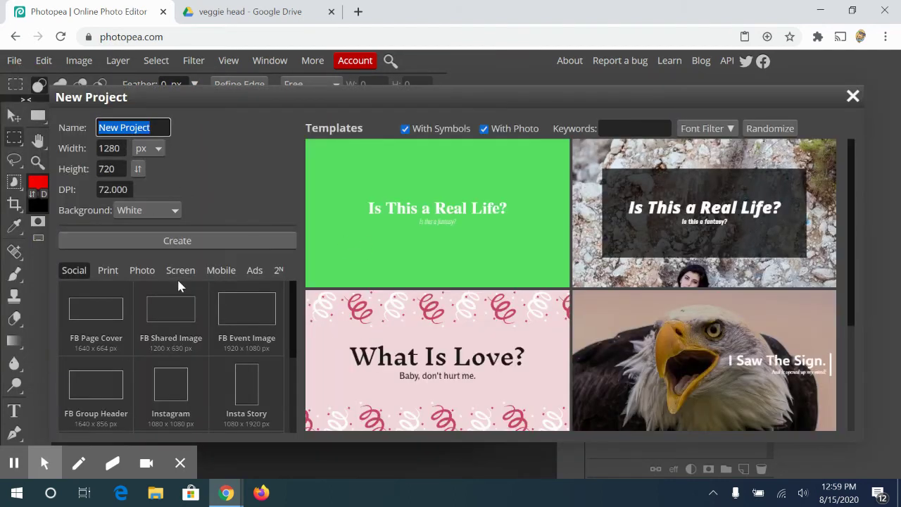
left_click(116, 273)
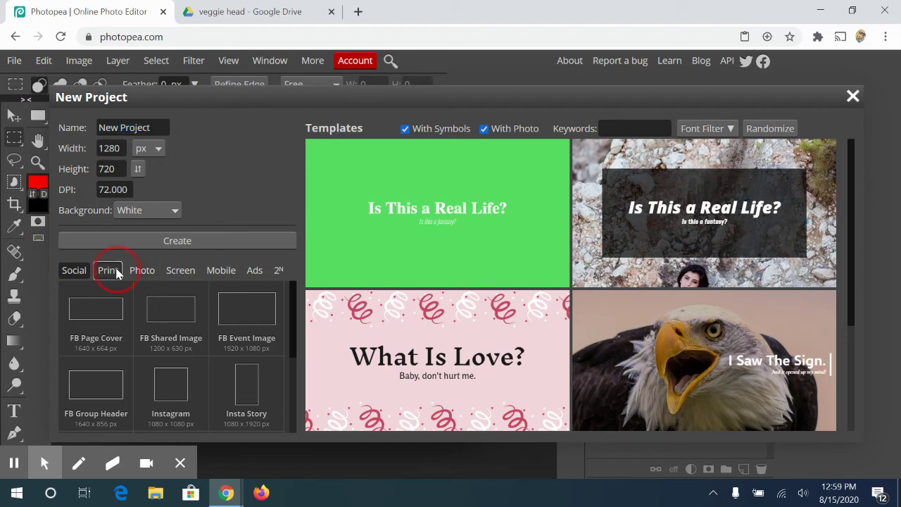
left_click(101, 312)
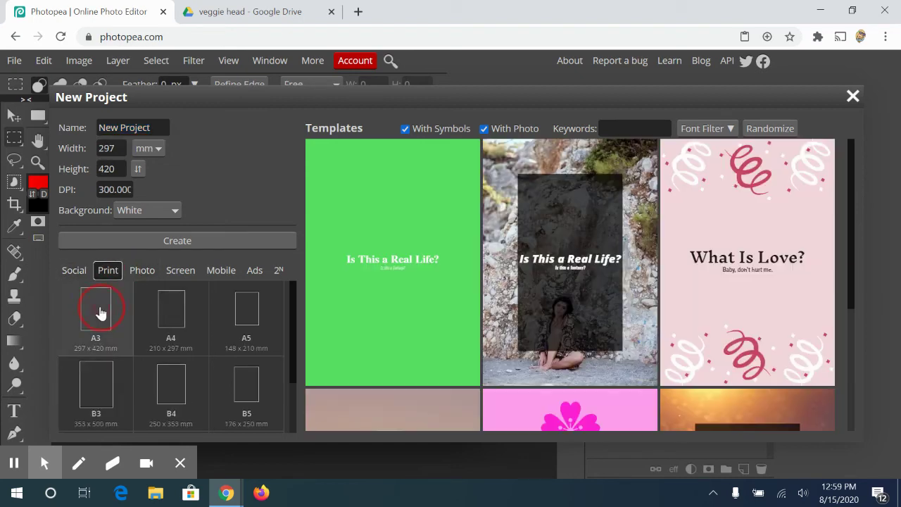
left_click(161, 241)
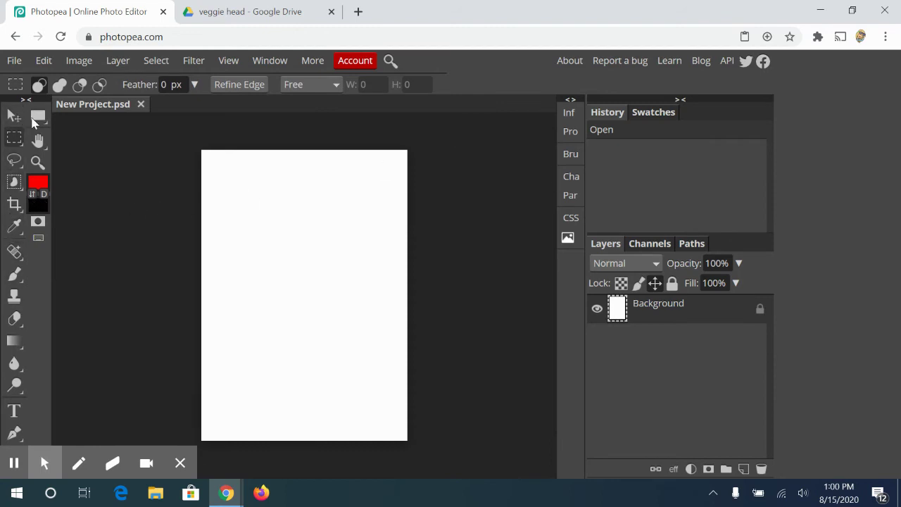
left_click(38, 116)
left_click_drag(234, 256, 320, 306)
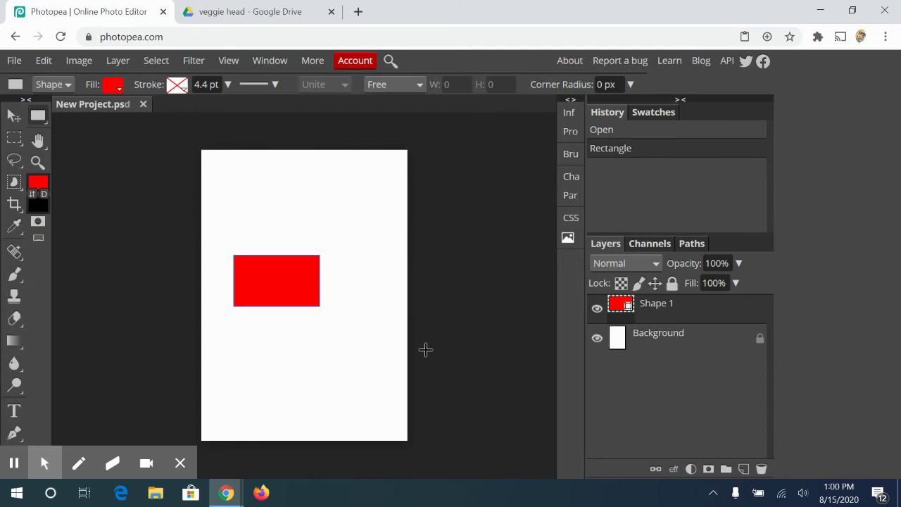
left_click_drag(341, 222, 364, 295)
left_click_drag(283, 203, 347, 241)
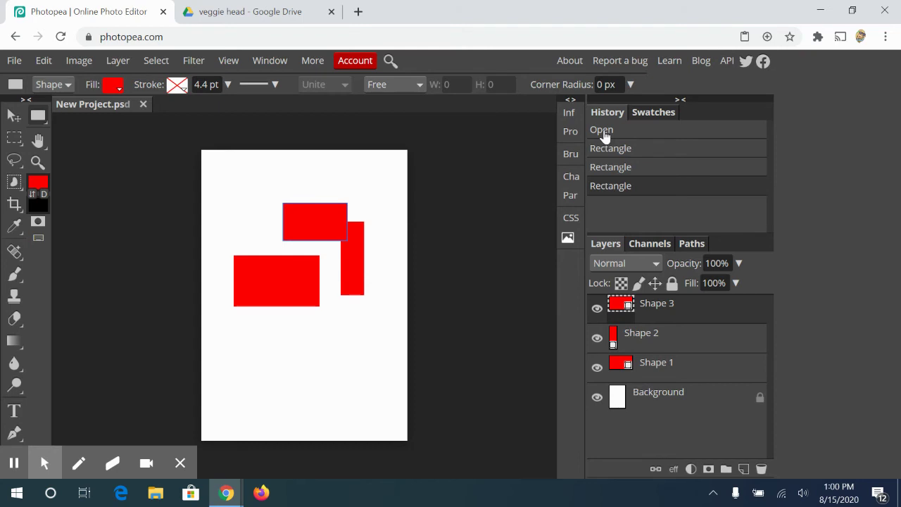
left_click_drag(275, 347, 347, 384)
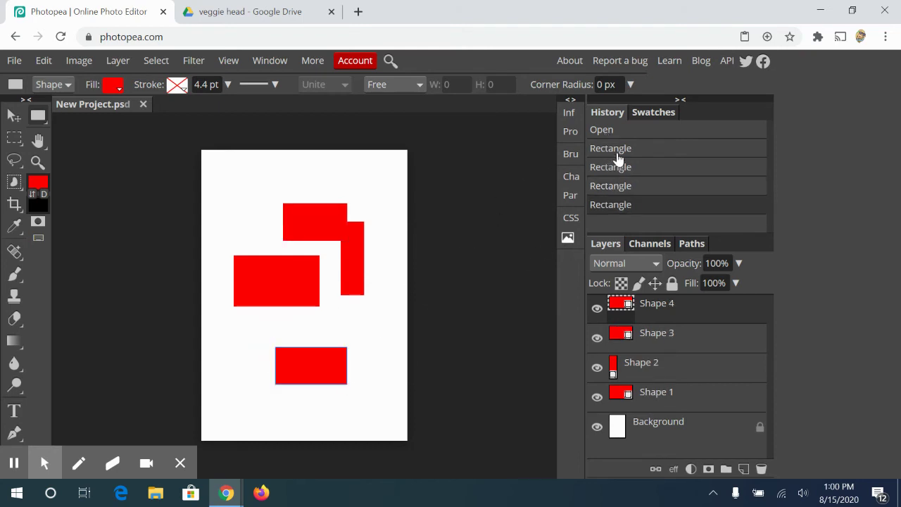
left_click_drag(227, 185, 323, 244)
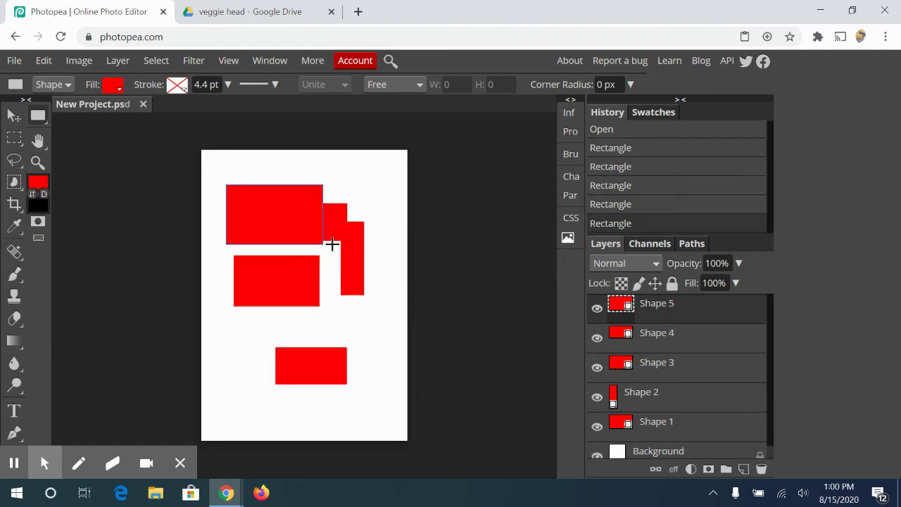
left_click(621, 169)
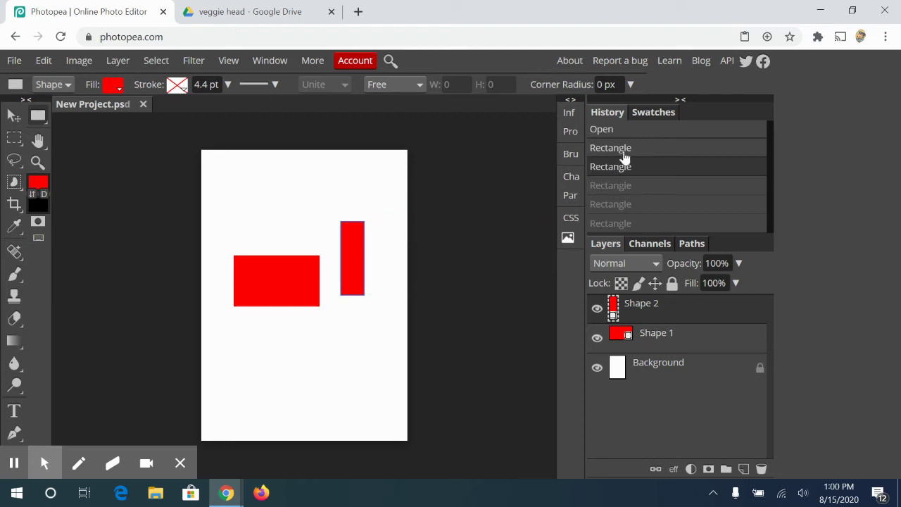
left_click(618, 149)
left_click(610, 135)
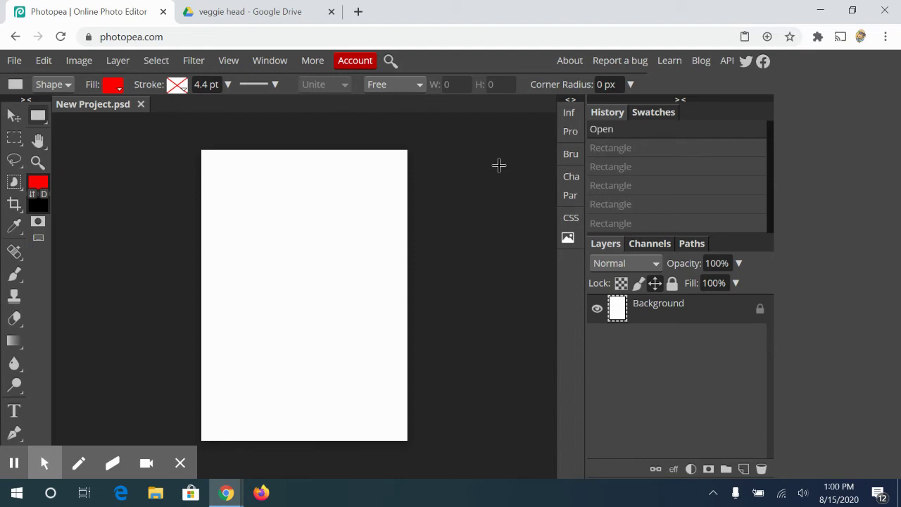
left_click(625, 204)
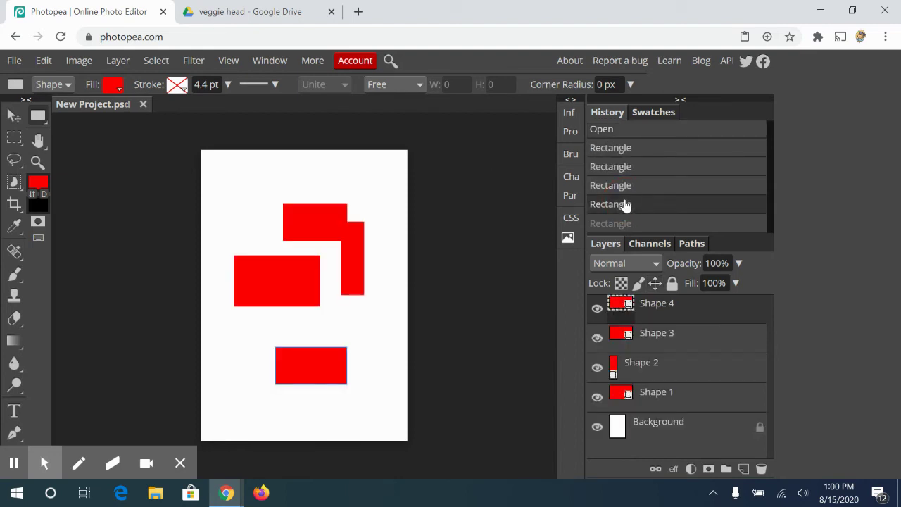
left_click(617, 224)
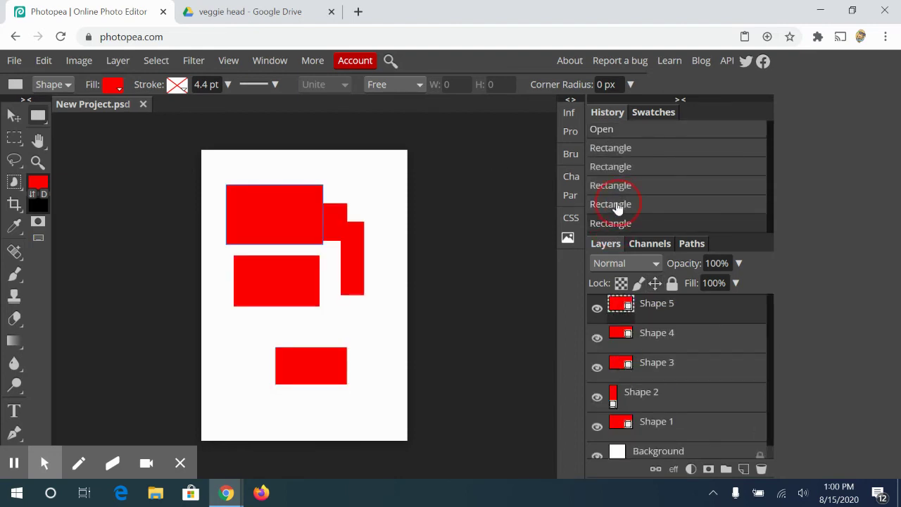
left_click(617, 205)
left_click(612, 168)
left_click(608, 131)
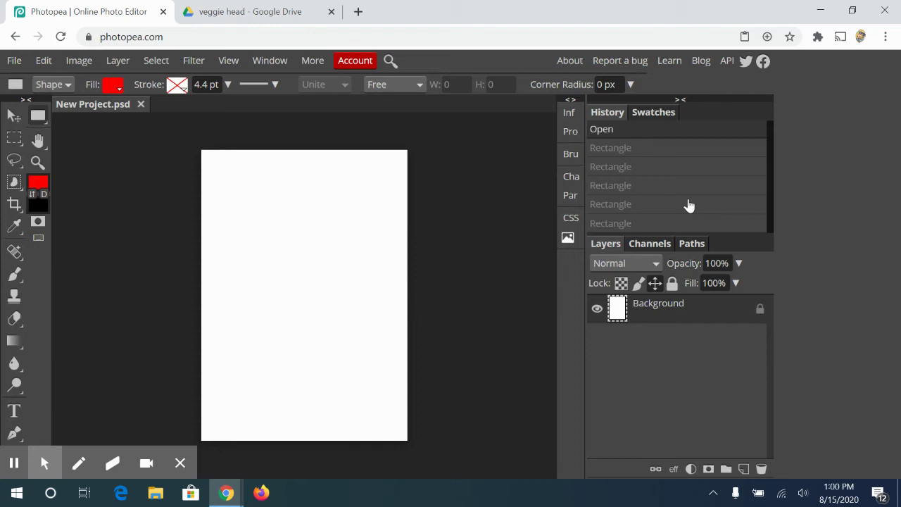
Pick a swatch colour and draw the first red rectangles near the top and middle.
left_click(648, 114)
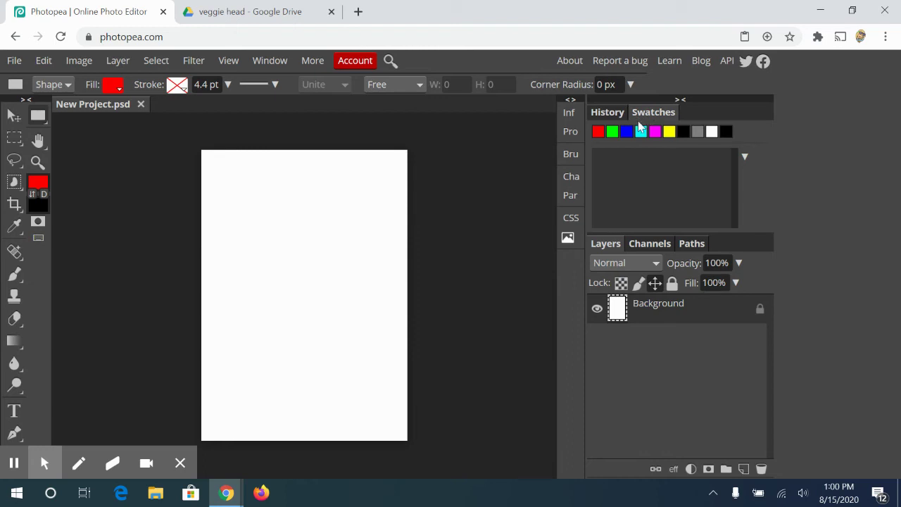
left_click(641, 134)
left_click(655, 133)
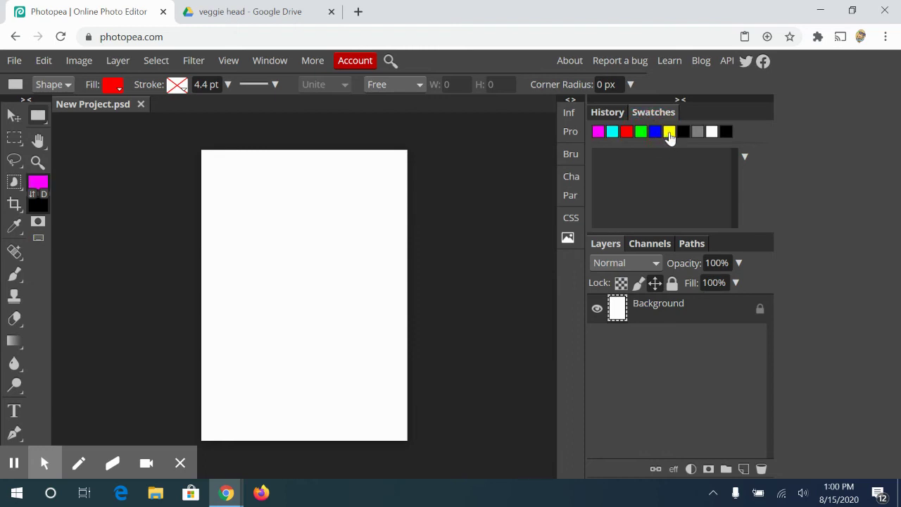
left_click(669, 133)
left_click(282, 253)
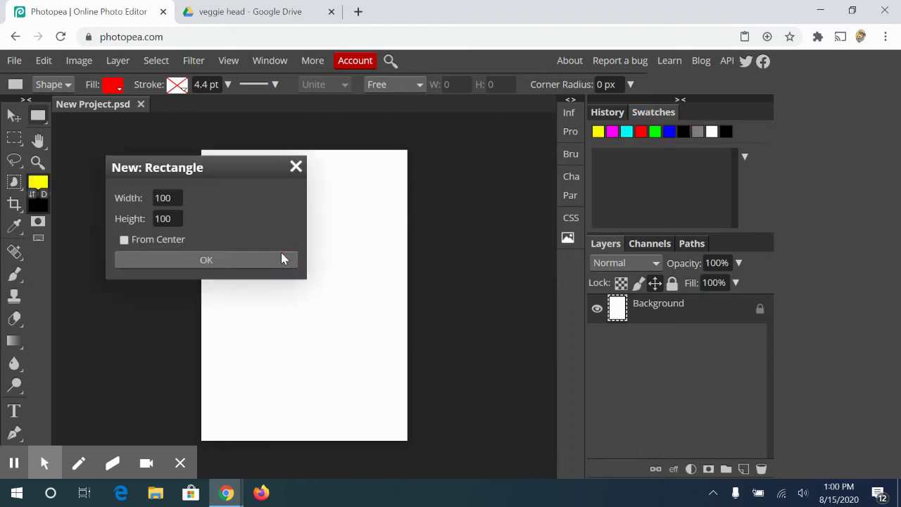
left_click(282, 256)
left_click_drag(264, 195, 329, 246)
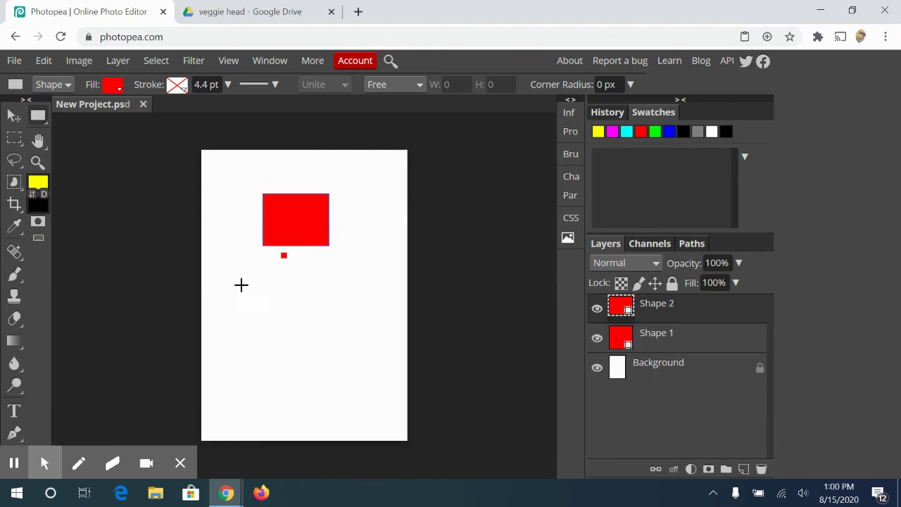
mouse_move(247, 285)
left_mouse_down()
mouse_move(322, 314)
mouse_move(375, 369)
left_mouse_up()
Reset the colours, choose cyan from the swatches, and draw a large top-right rectangle.
left_click(670, 132)
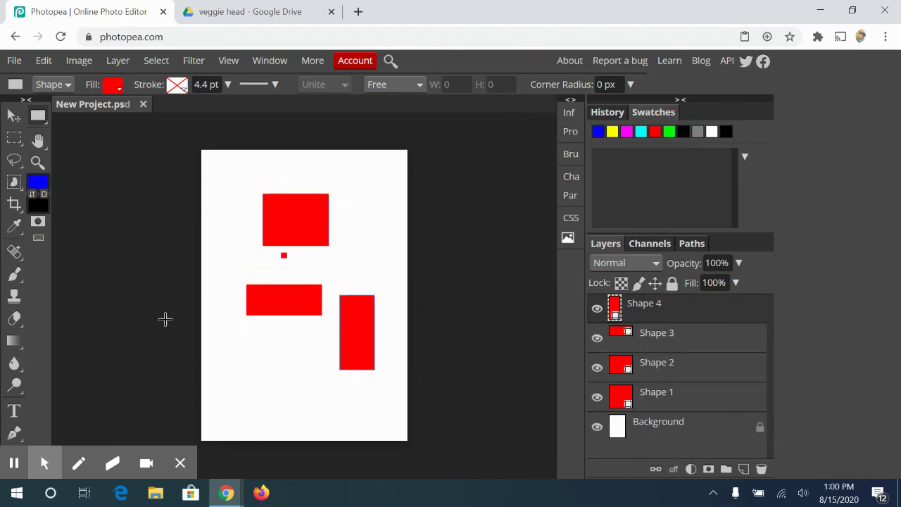
left_click(44, 193)
left_click(38, 182)
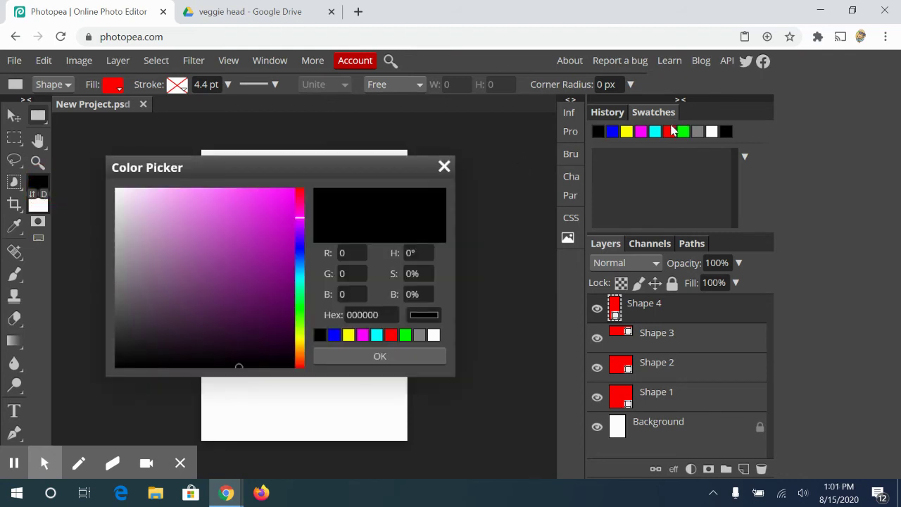
left_click(444, 169)
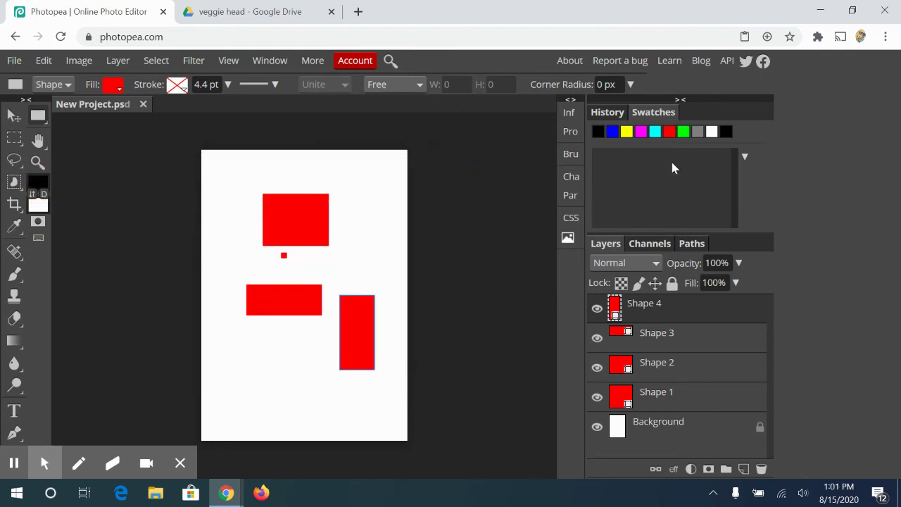
left_click(655, 132)
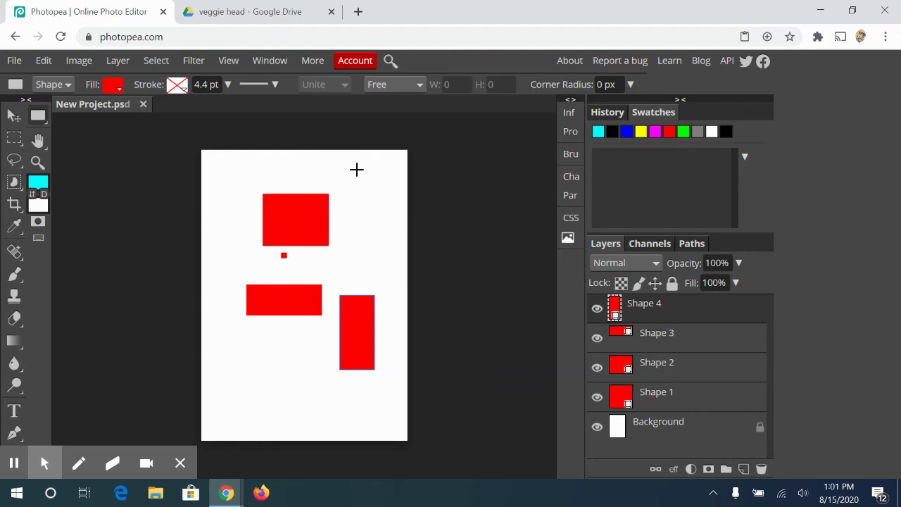
left_click_drag(272, 167, 381, 262)
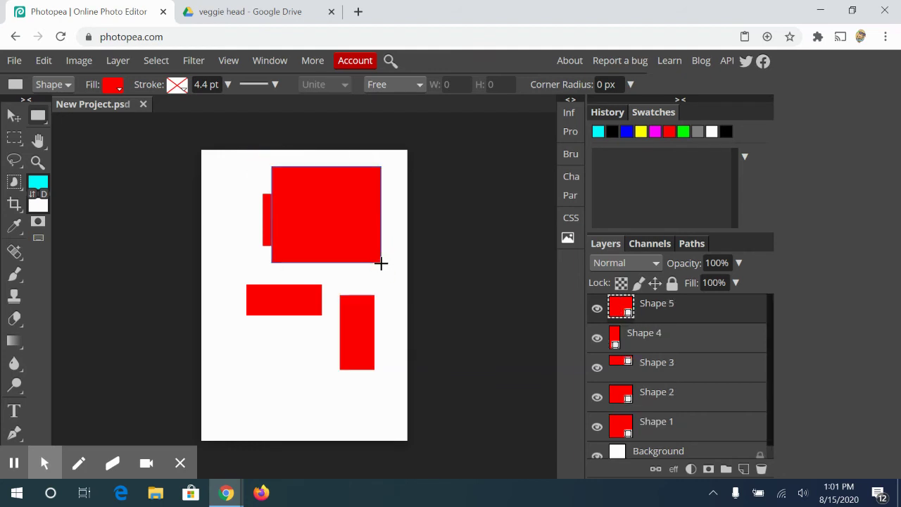
Set shape fill to cyan and draw cyan rectangles mid-page, lower left and lower right.
left_click(121, 91)
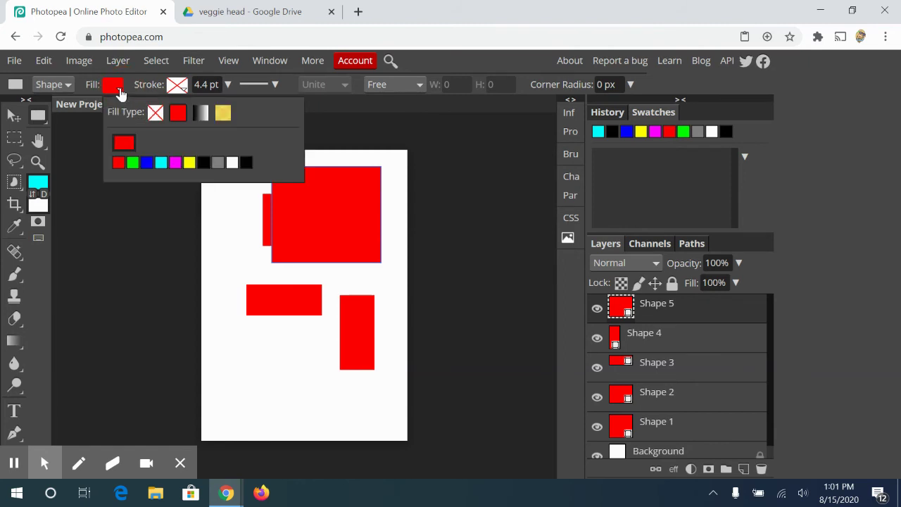
left_click(161, 163)
left_click_drag(241, 227, 334, 295)
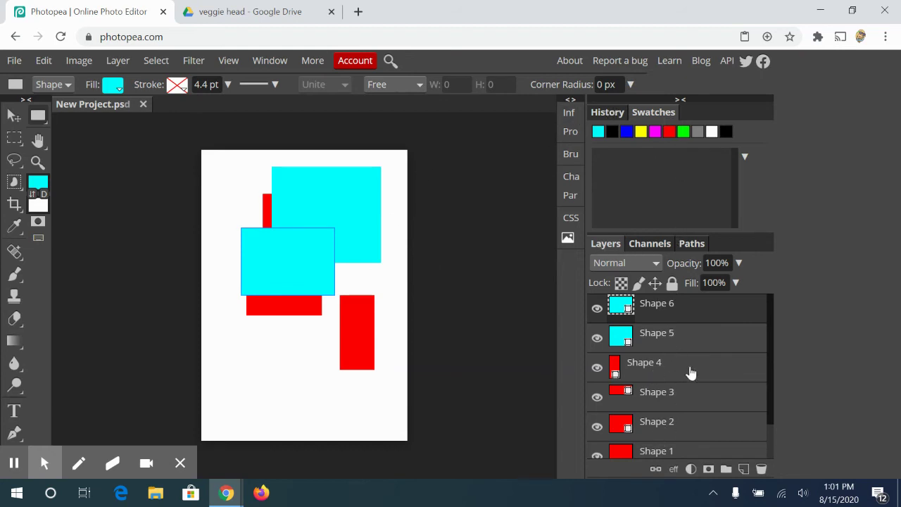
left_click(769, 430)
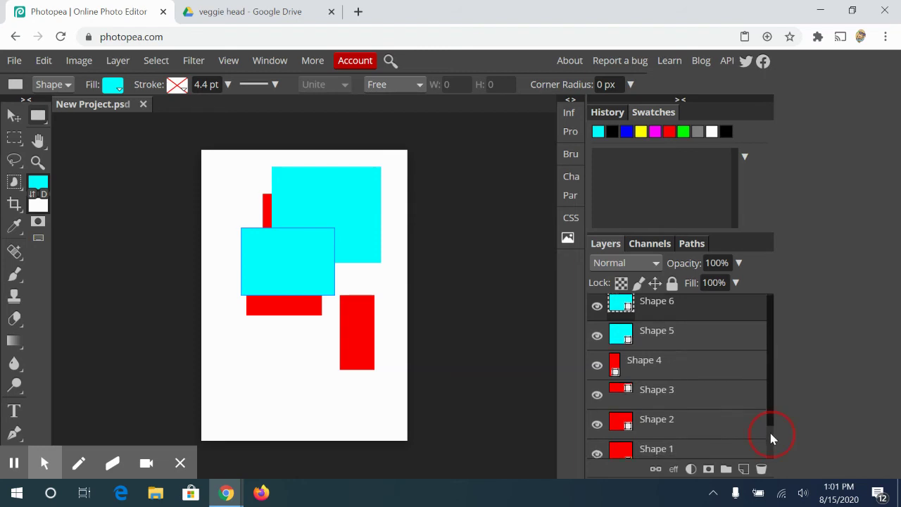
left_click_drag(769, 429, 780, 450)
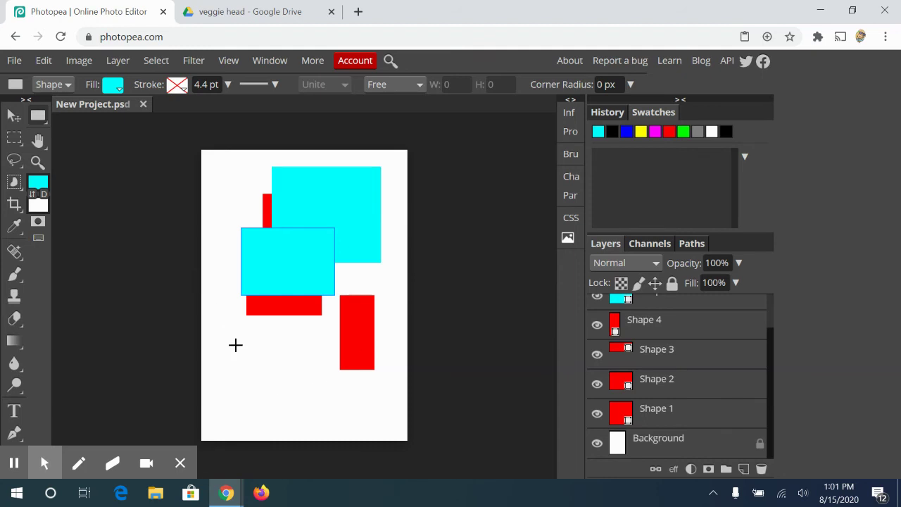
left_click_drag(237, 346, 300, 397)
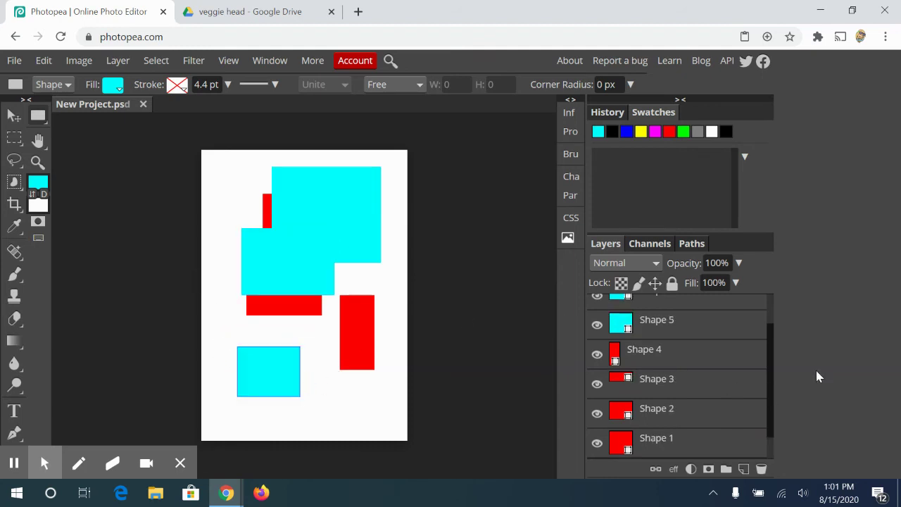
scroll(771, 307, "up", 2)
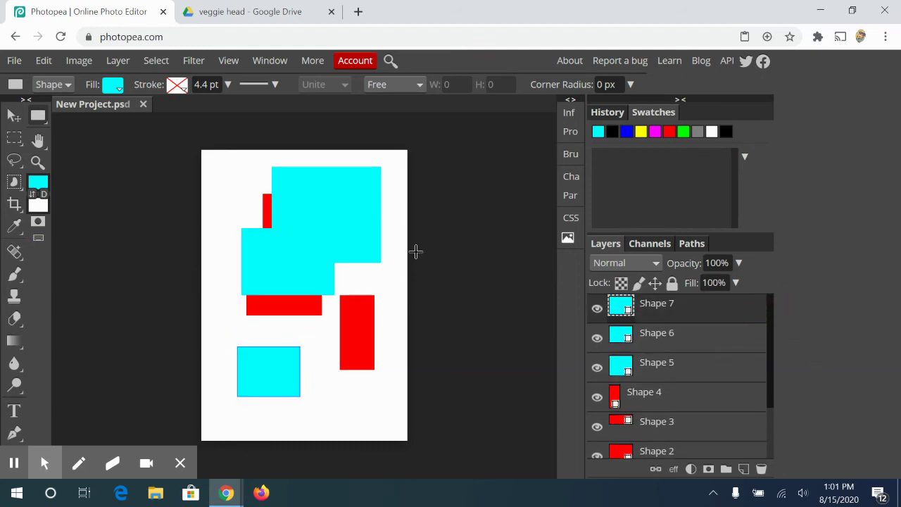
left_click_drag(318, 355, 372, 405)
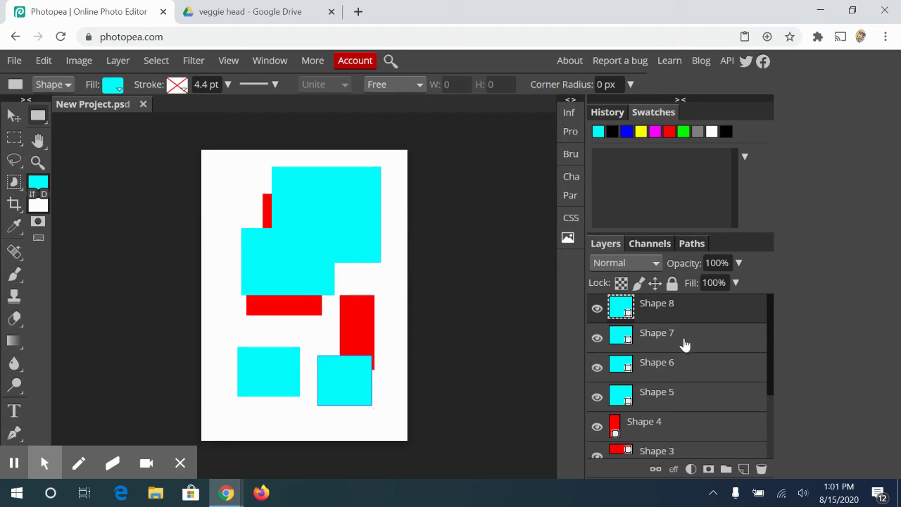
Name the cyan Shape 5 layer 'square 5' and Shape 6 'eyeball'.
double_click(656, 393)
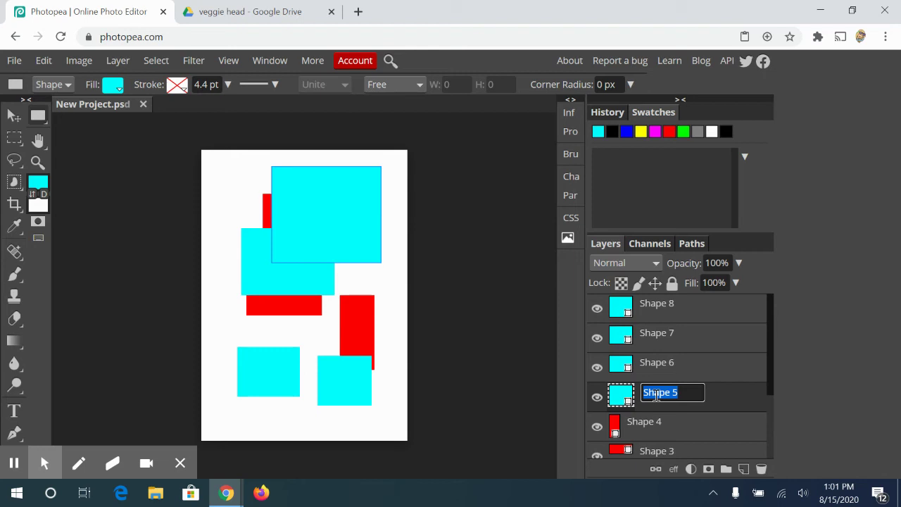
type("square 5")
key("Return")
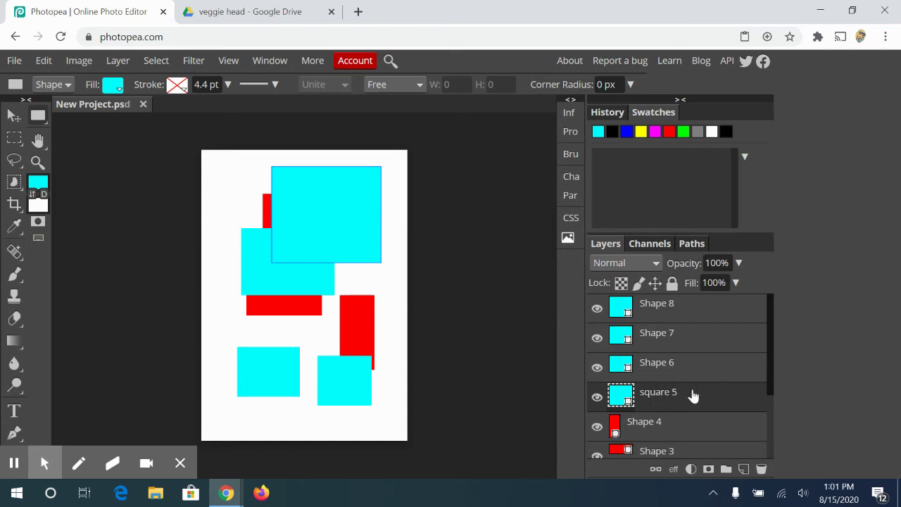
double_click(655, 366)
type("eyeball")
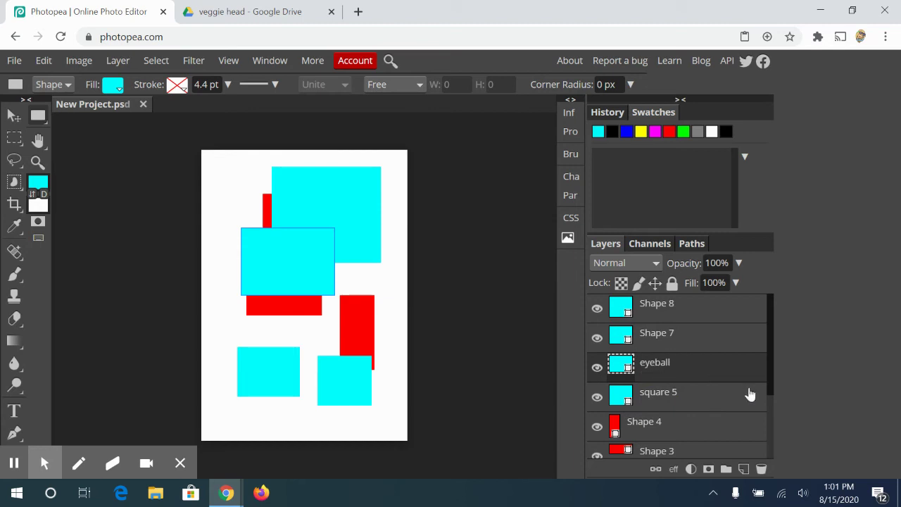
left_click(695, 395)
Select Shape 7, eyeball and square 5 layers in turn, ending on Shape 7.
left_click(680, 338)
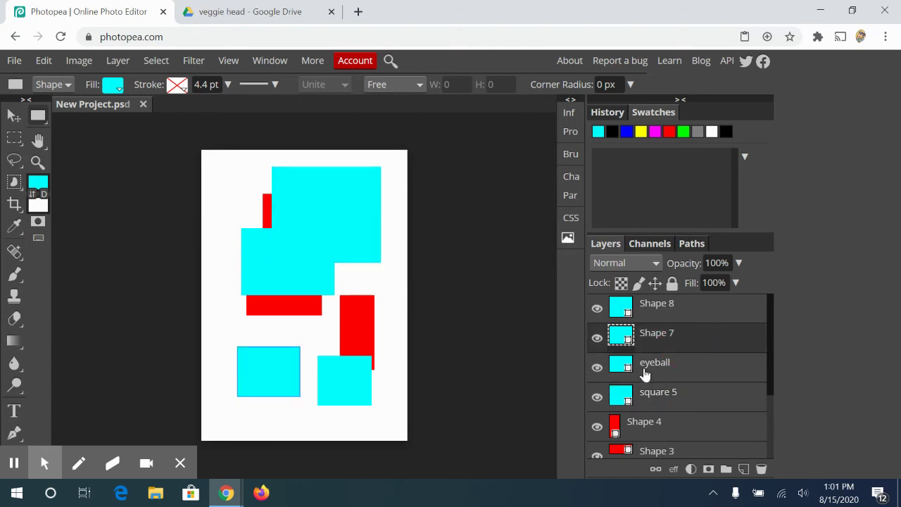
left_click(645, 373)
left_click(656, 412)
left_click(694, 350)
View the Red, Green and Blue channels individually, return to RGB, then show Paths.
left_click(647, 244)
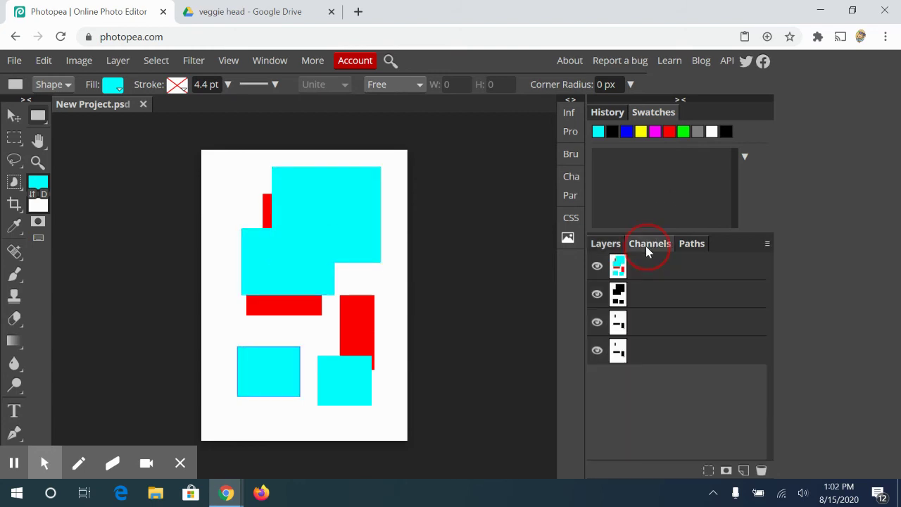
left_click(627, 302)
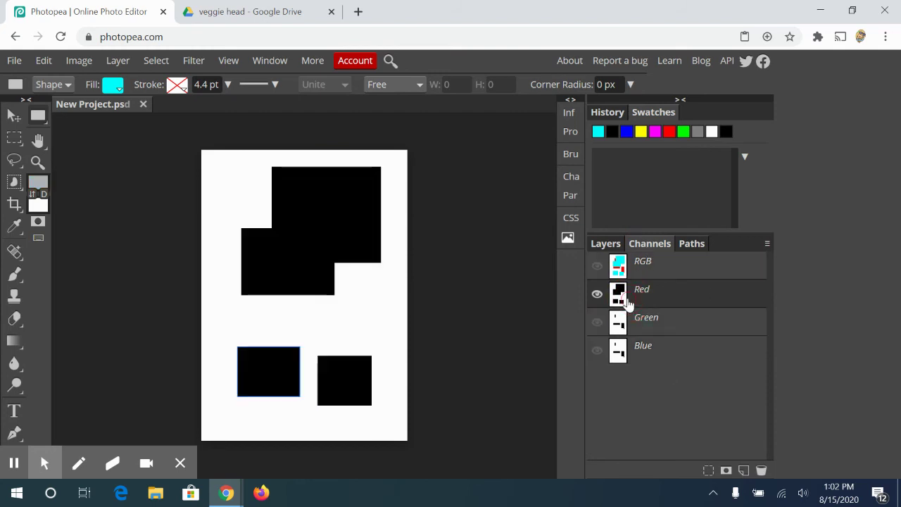
left_click(652, 337)
left_click(645, 359)
left_click(664, 276)
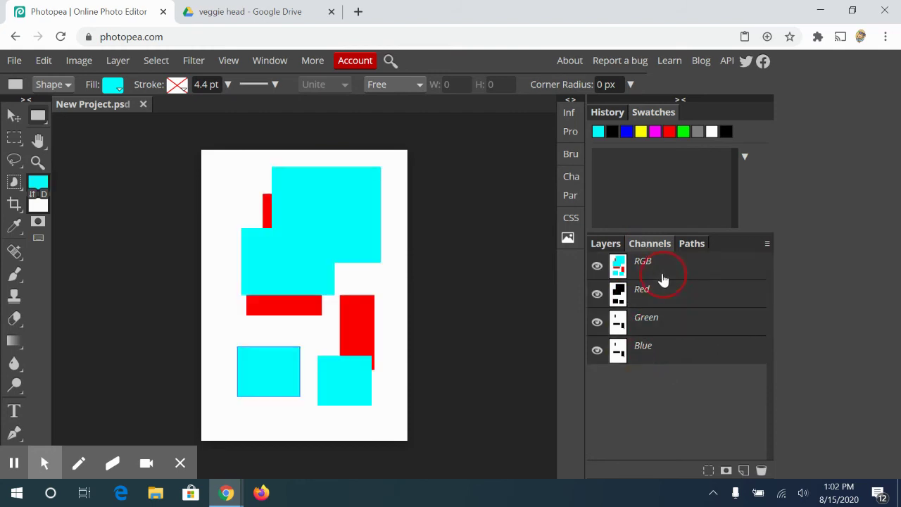
left_click(694, 244)
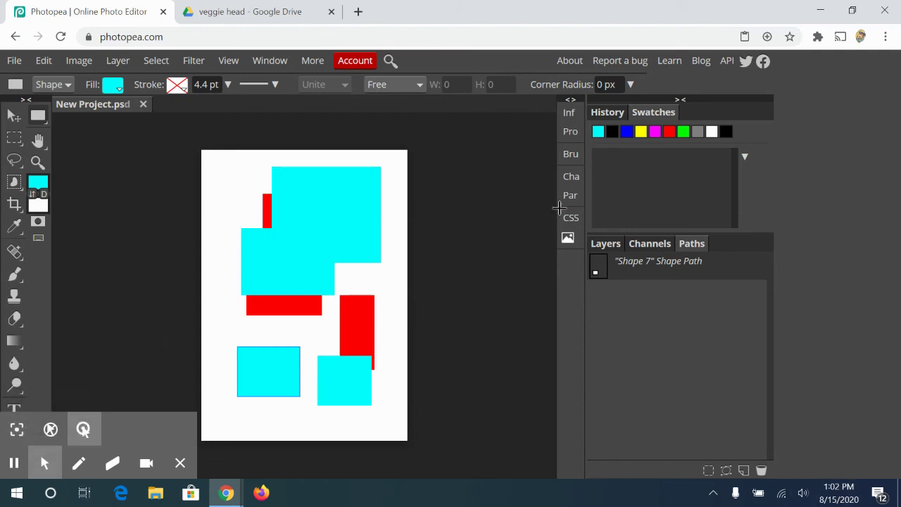
Open the Info readout and the Live Shape properties, dismissing the new rectangle dialog.
left_click(569, 113)
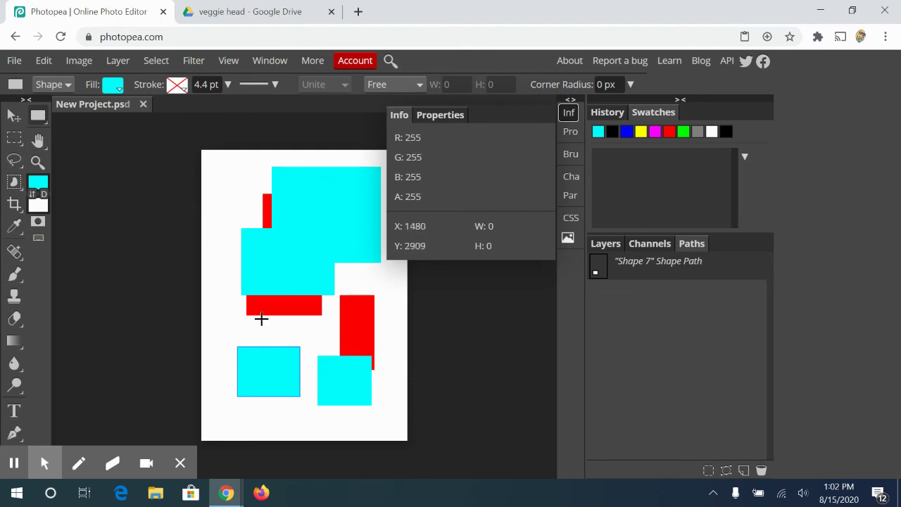
left_click(436, 115)
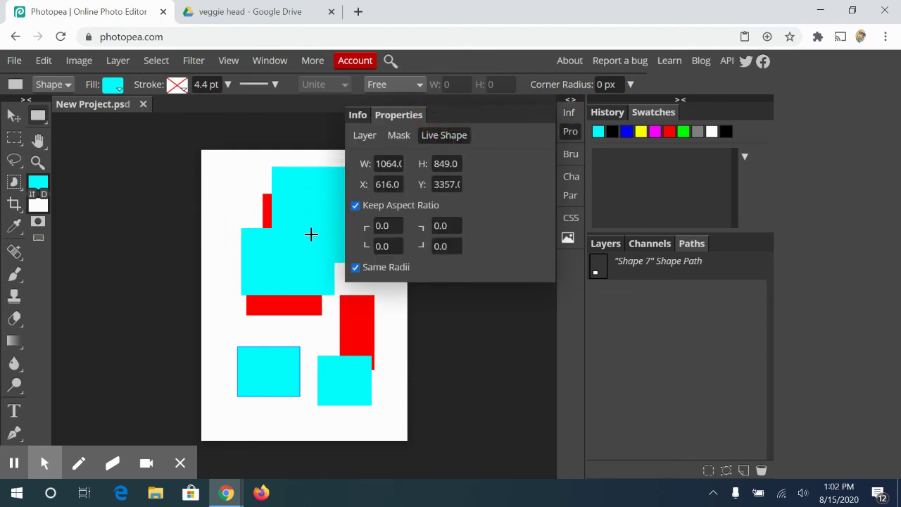
left_click(297, 255)
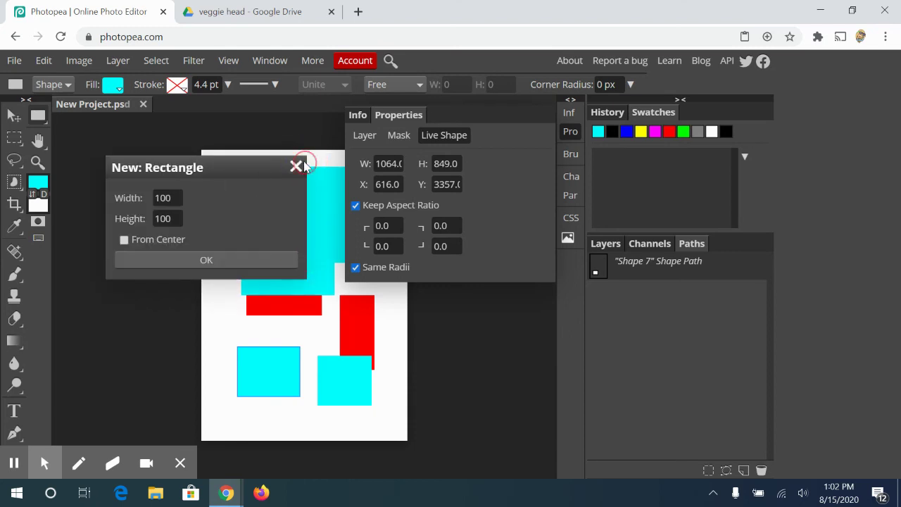
left_click(297, 168)
With the Move tool, select rectangles to read the cyan square's and red bar's W/H/X/Y.
left_click(14, 117)
left_click(329, 222)
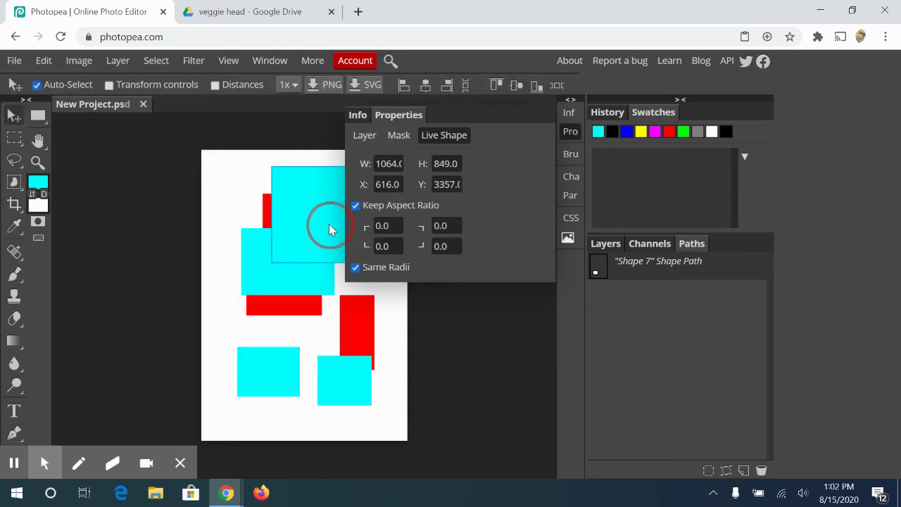
left_click(277, 277)
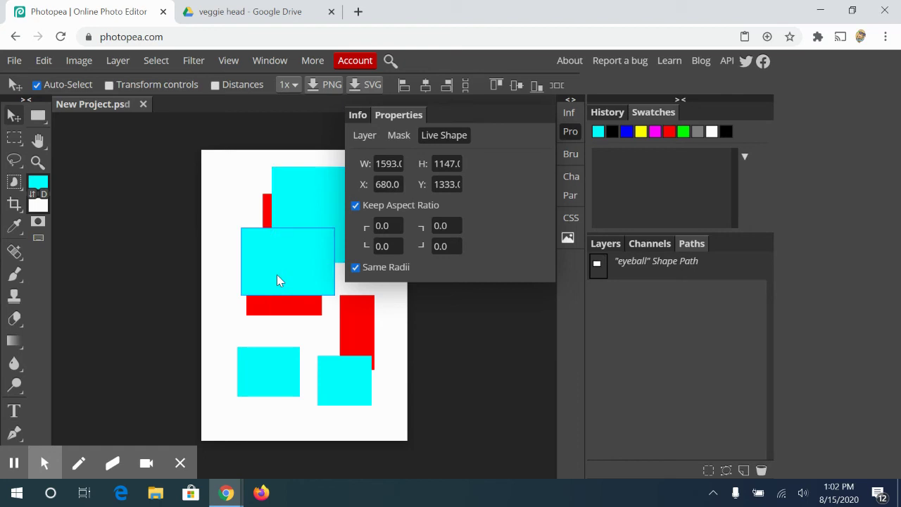
left_click(338, 381)
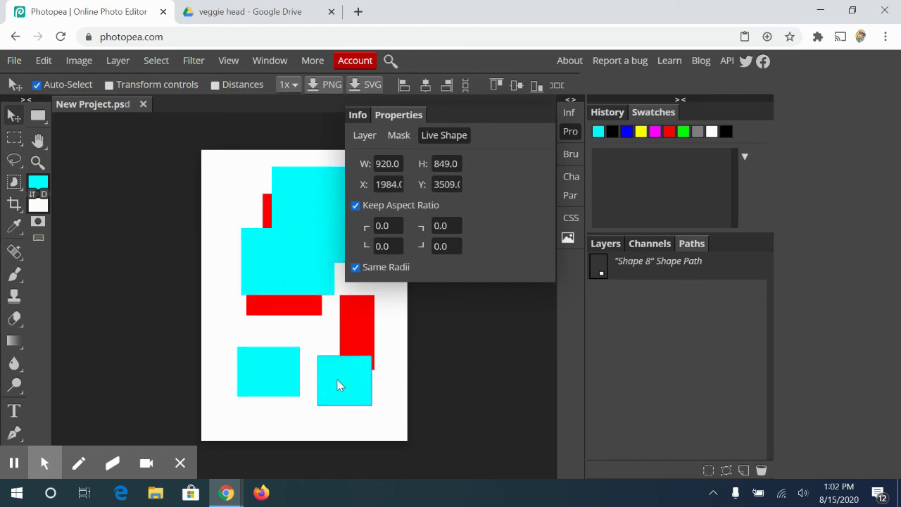
left_click(350, 341)
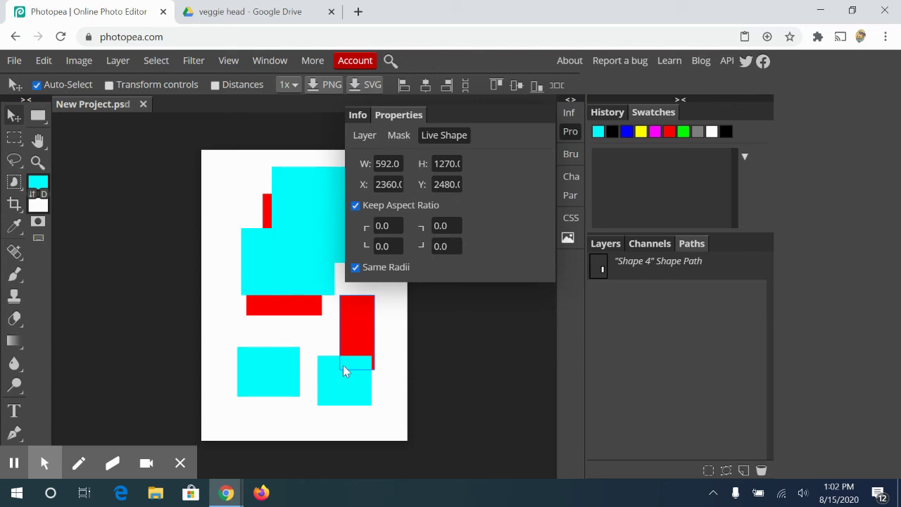
Choose the Brush tool with spatter preset 7, keeping cyan as the painting colour.
left_click(569, 153)
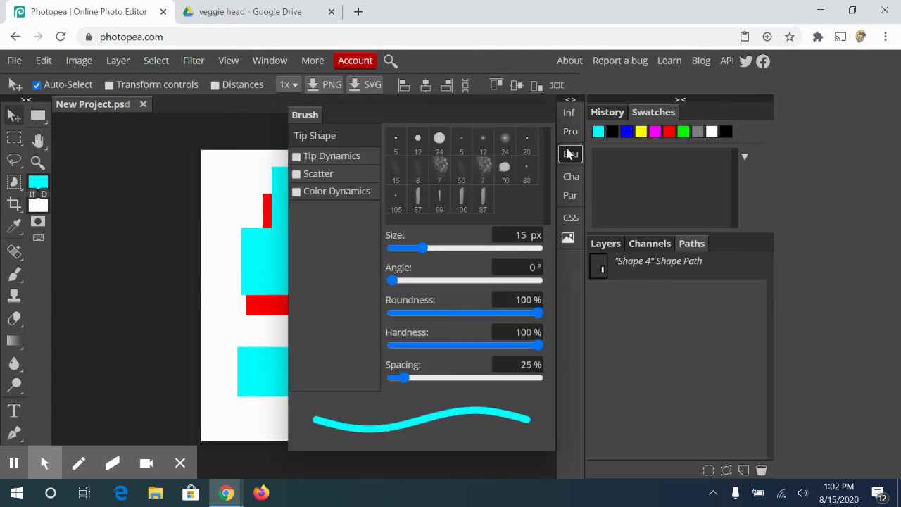
left_click(16, 283)
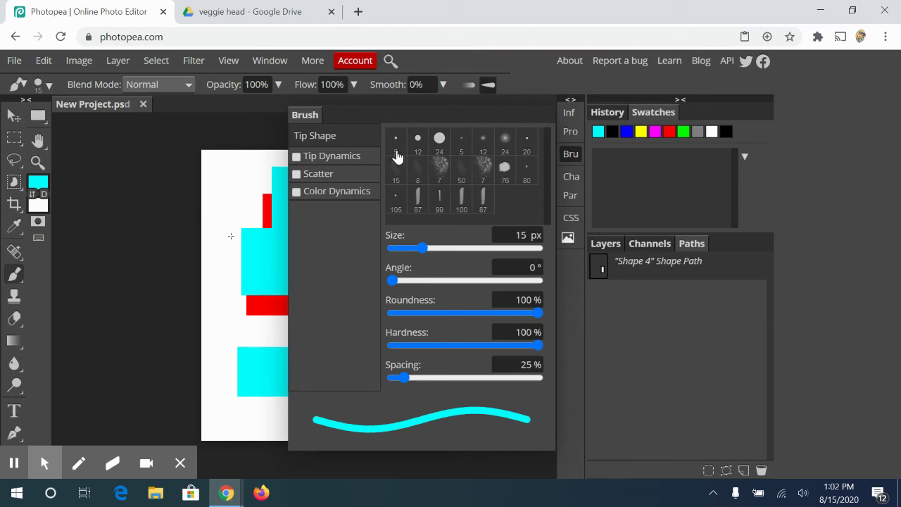
left_click(443, 172)
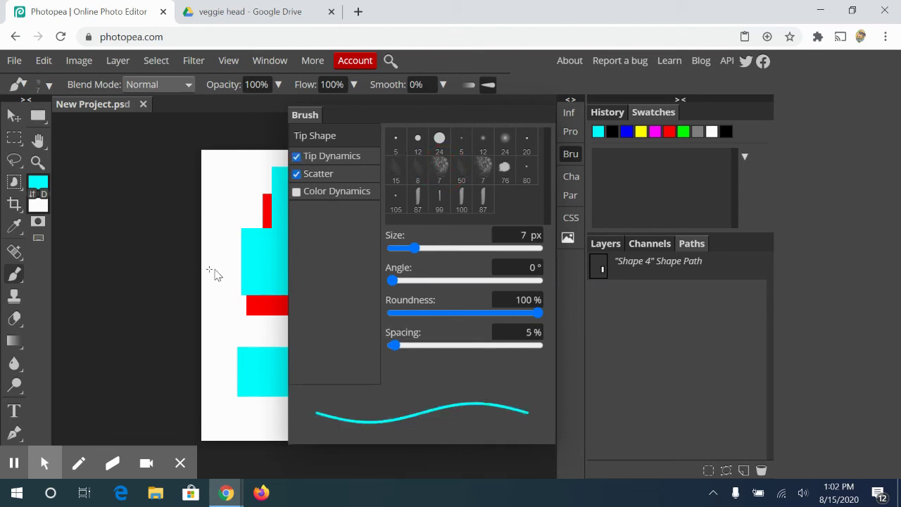
left_click(38, 183)
mouse_move(280, 289)
left_mouse_down()
mouse_move(234, 322)
mouse_move(256, 344)
left_mouse_up()
left_click(445, 168)
Set the brush size to 62 px and try painting on the non-editable shape layer.
left_click(418, 251)
left_click_drag(418, 251, 448, 251)
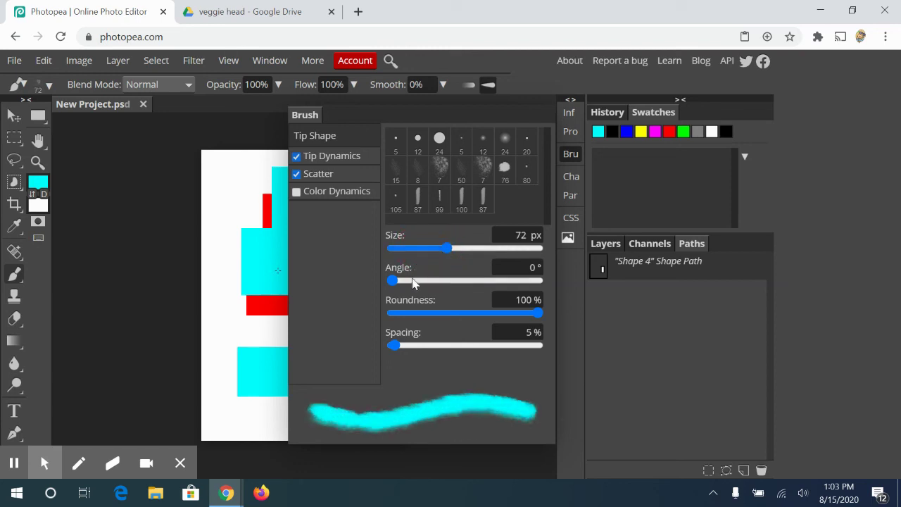
left_click(438, 176)
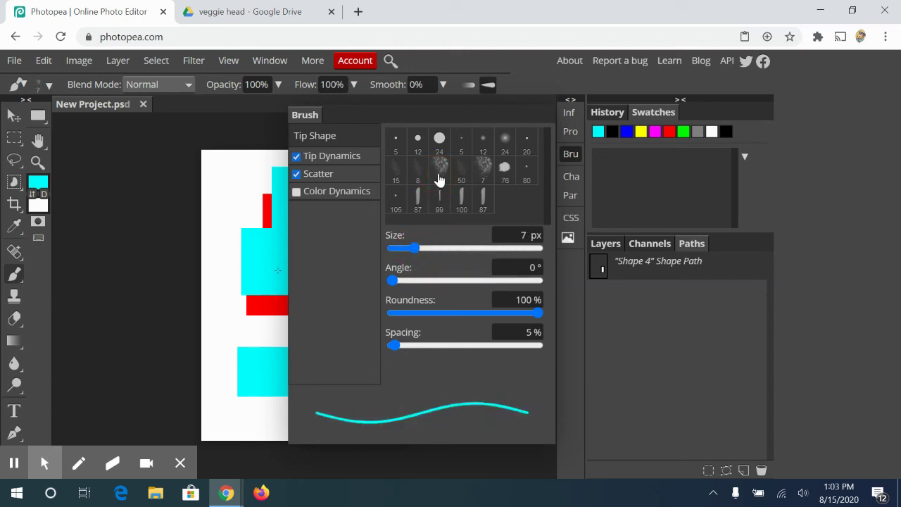
left_click(445, 250)
left_click_drag(216, 258, 249, 329)
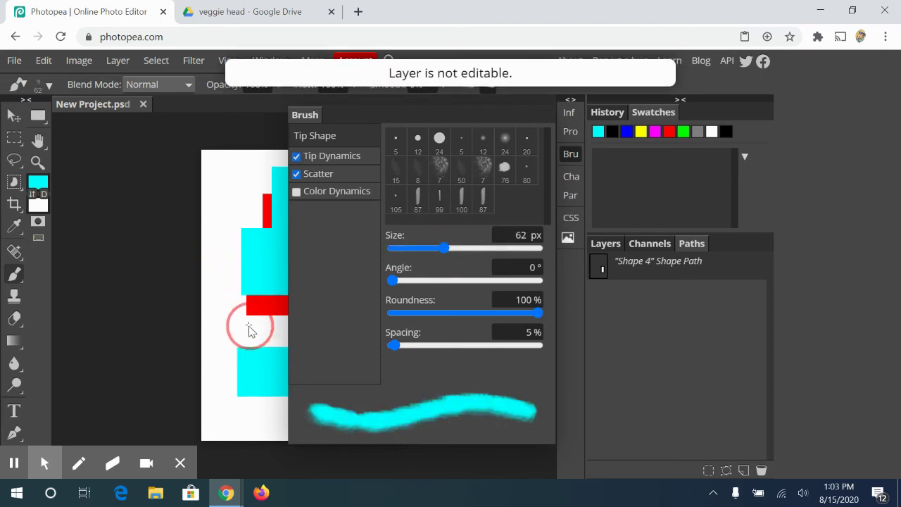
Add a new empty Layer 1 from the Layers panel.
left_click(610, 244)
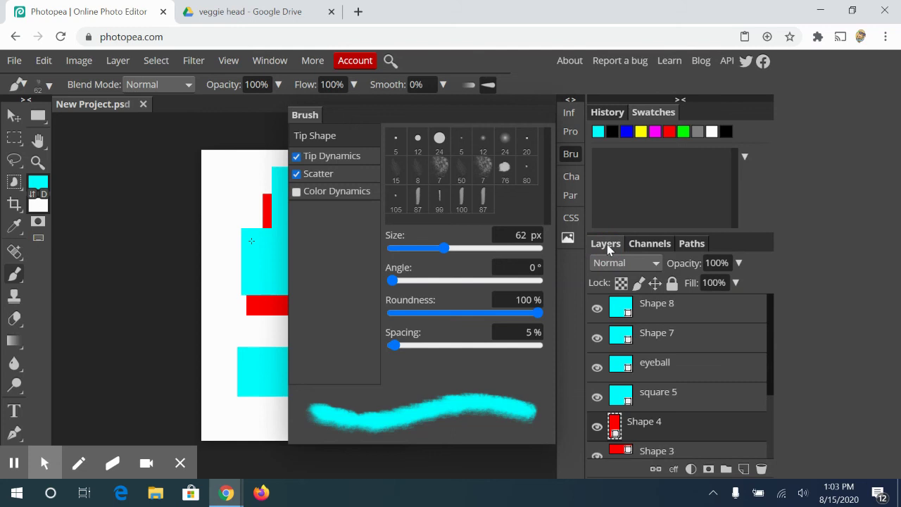
left_click(771, 404)
left_click(770, 346)
left_click(743, 470)
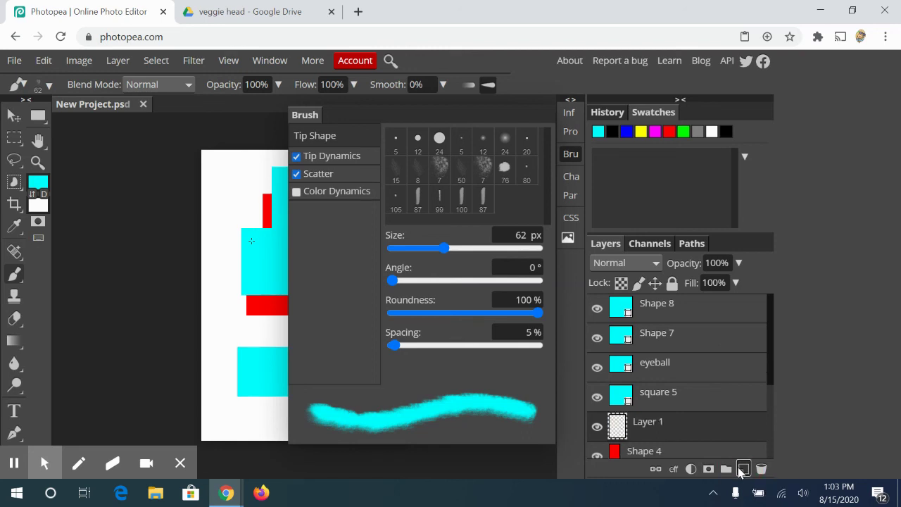
Scribble cyan spatter strokes over the page's upper-left area on Layer 1.
left_click(328, 290)
mouse_move(215, 266)
left_mouse_down()
mouse_move(271, 328)
mouse_move(251, 273)
mouse_move(241, 229)
left_mouse_up()
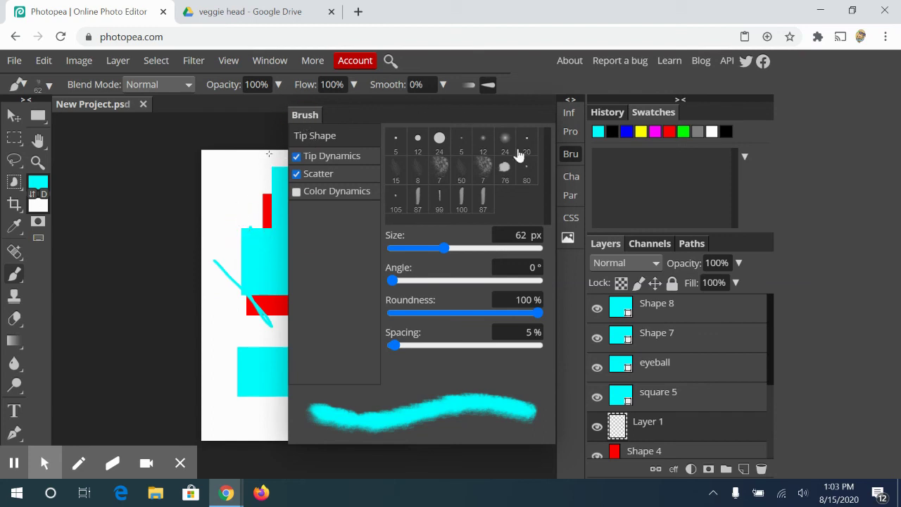
left_click(568, 153)
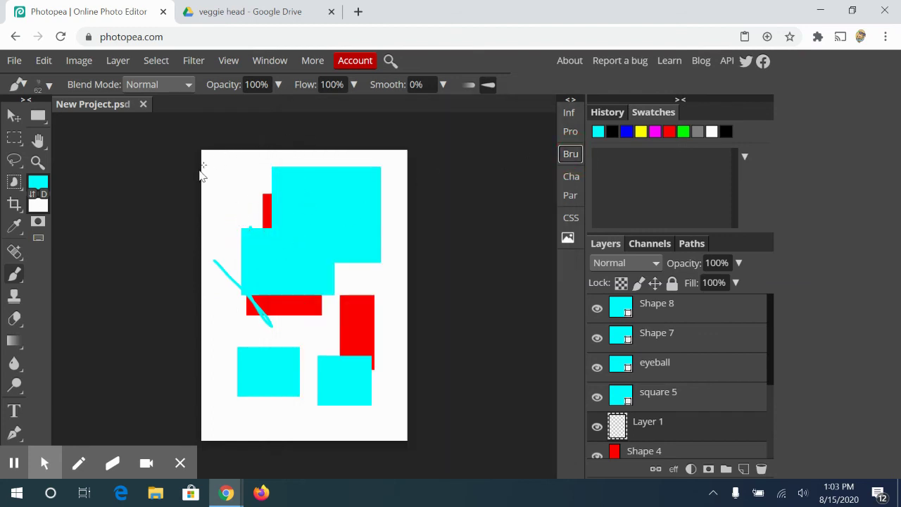
mouse_move(201, 172)
left_mouse_down()
mouse_move(263, 208)
mouse_move(243, 200)
mouse_move(247, 229)
mouse_move(224, 205)
mouse_move(248, 226)
left_mouse_up()
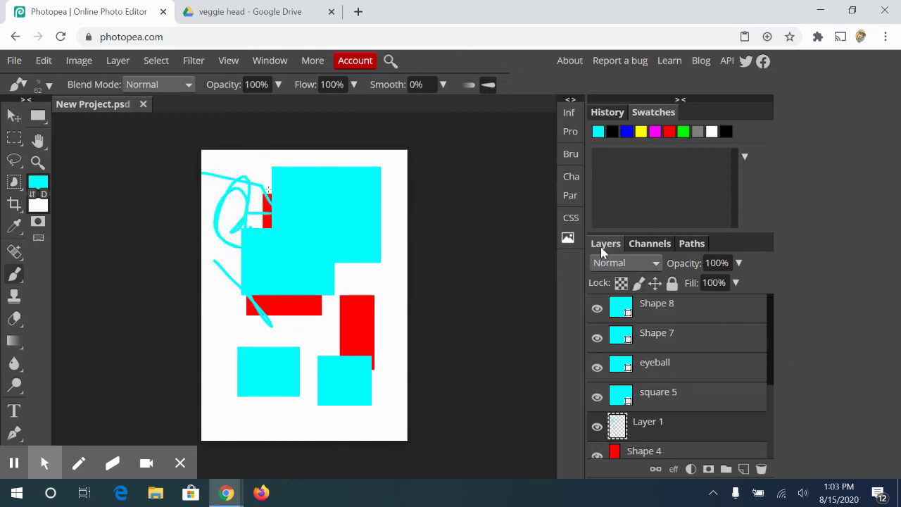
Open the Character, then Paragraph, then the empty CSS panel from the right dock.
left_click(567, 180)
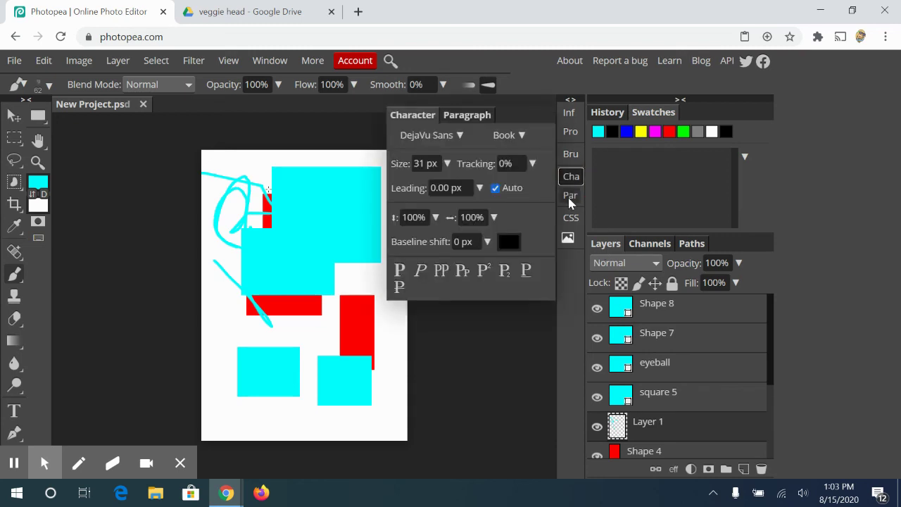
left_click(570, 199)
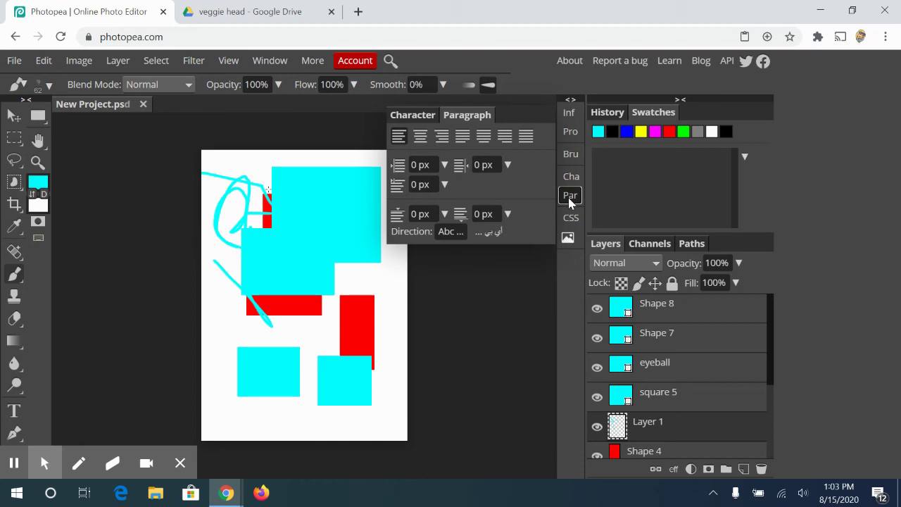
left_click(573, 224)
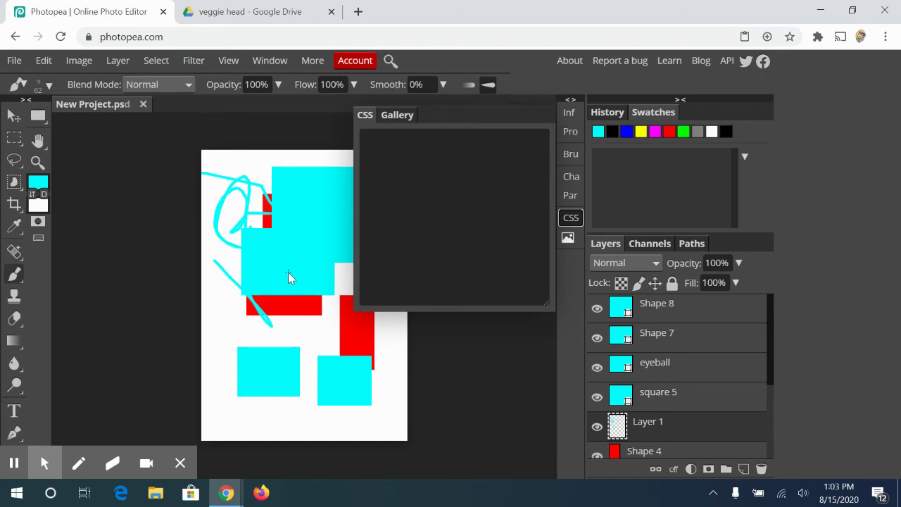
Place the hummingbird photo from the Gallery panel into the document.
left_click(568, 239)
left_click(571, 219)
left_click(568, 238)
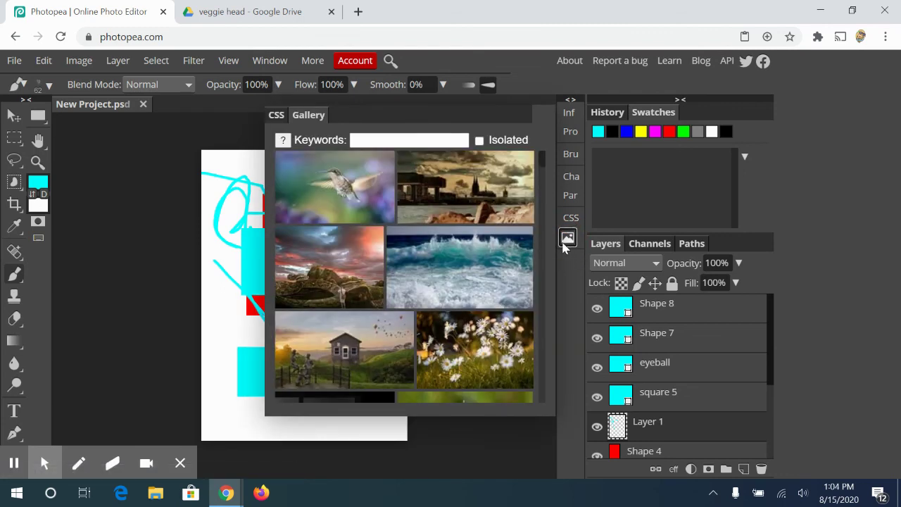
left_click(344, 194)
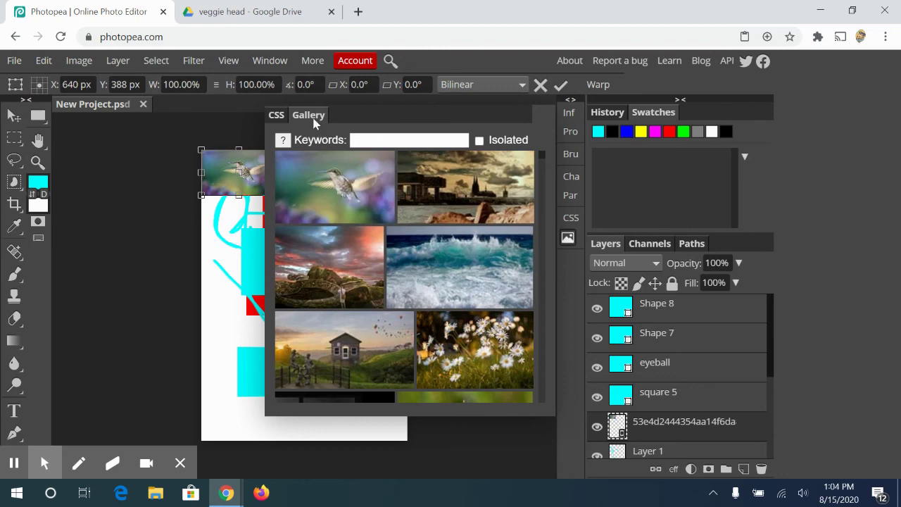
left_click(571, 240)
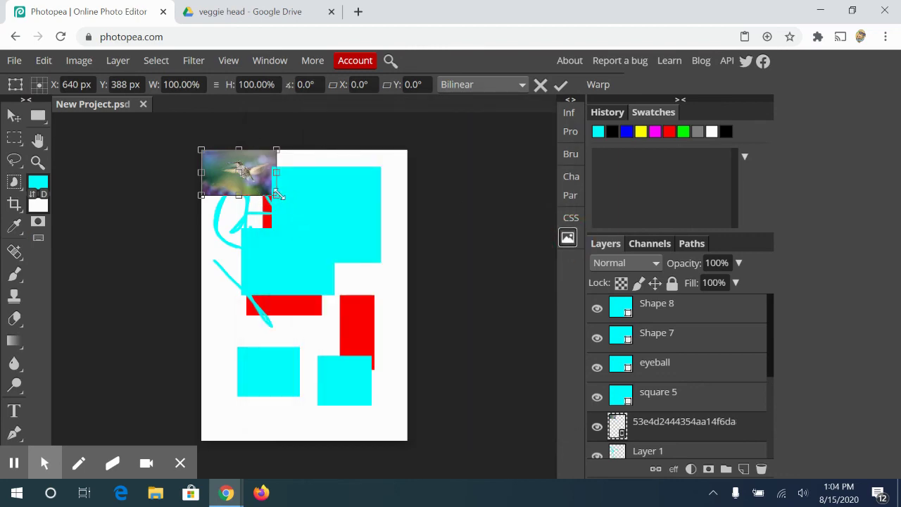
Stretch the hummingbird photo across the page's upper third and drag its layer toward the top.
left_click_drag(276, 195, 416, 287)
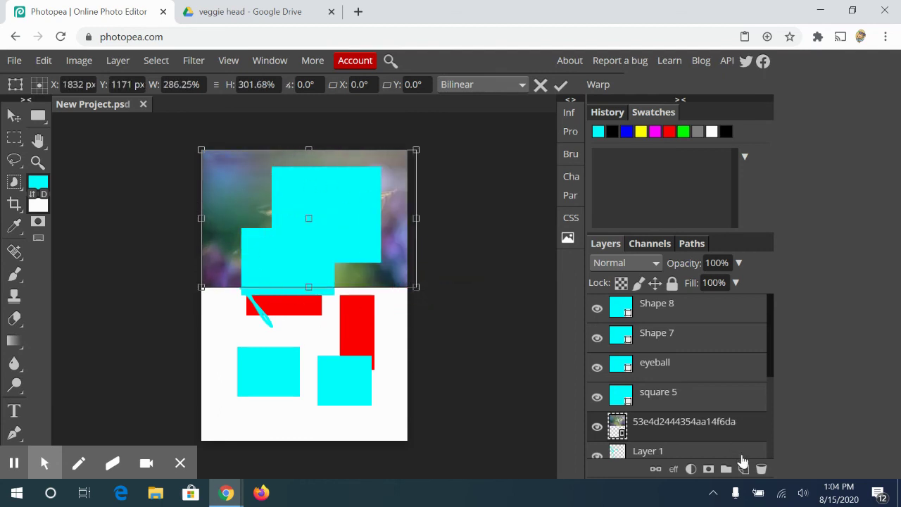
left_click(726, 424)
mouse_move(746, 405)
left_mouse_down()
mouse_move(691, 291)
mouse_move(691, 301)
left_mouse_up()
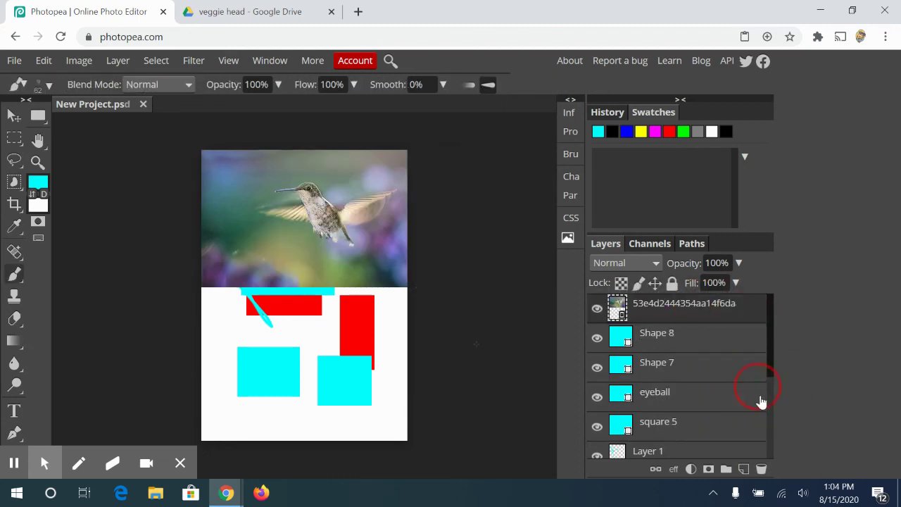
Raise the hummingbird layer above all shapes and move the photo lower on the page.
left_click_drag(769, 392, 769, 348)
key("v")
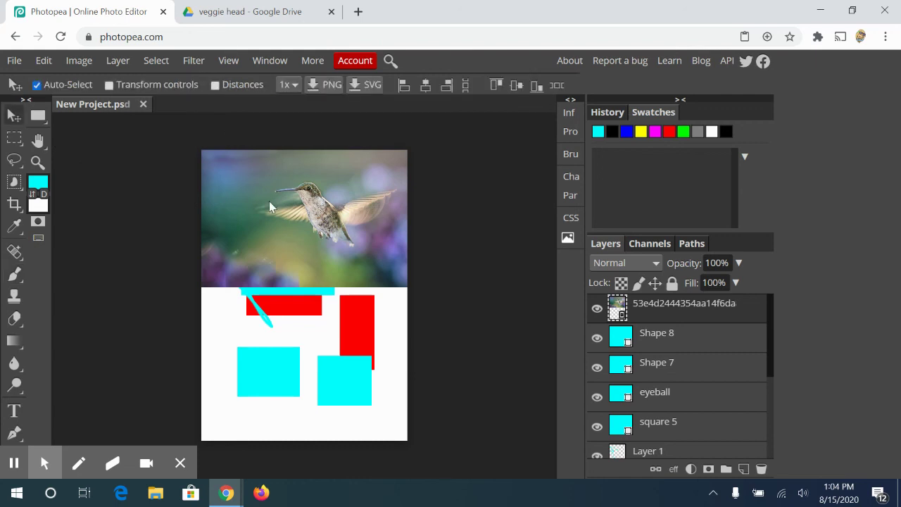
left_click_drag(269, 201, 268, 239)
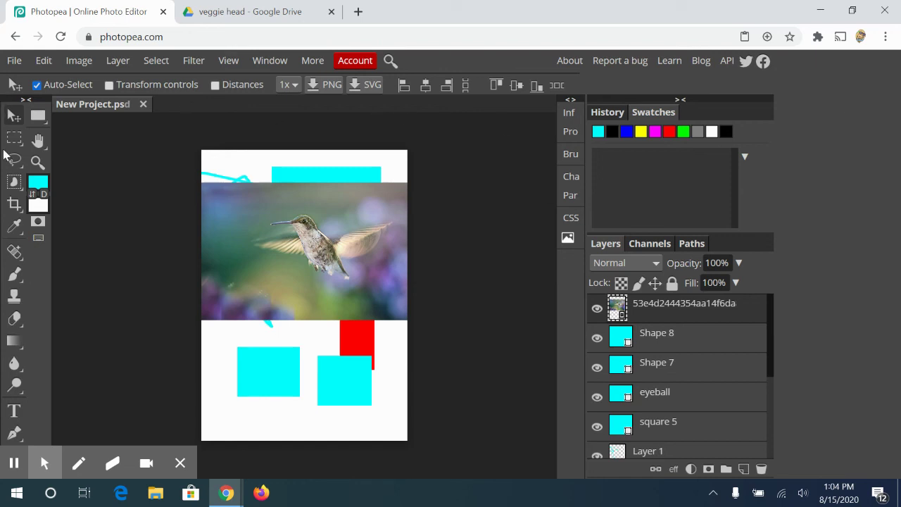
left_click(271, 62)
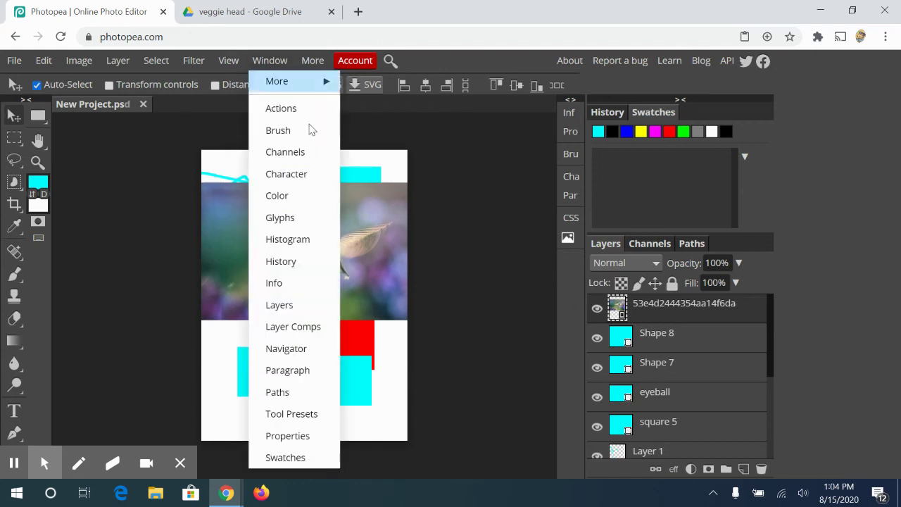
left_click(395, 157)
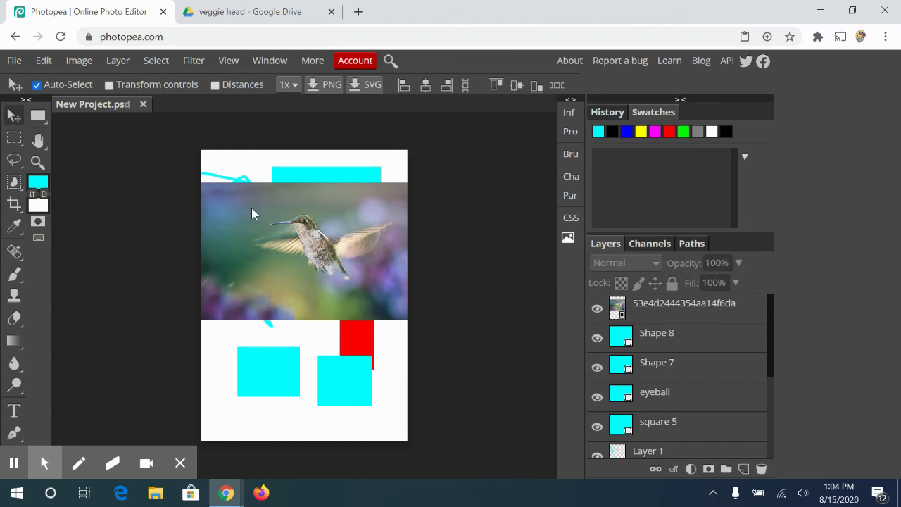